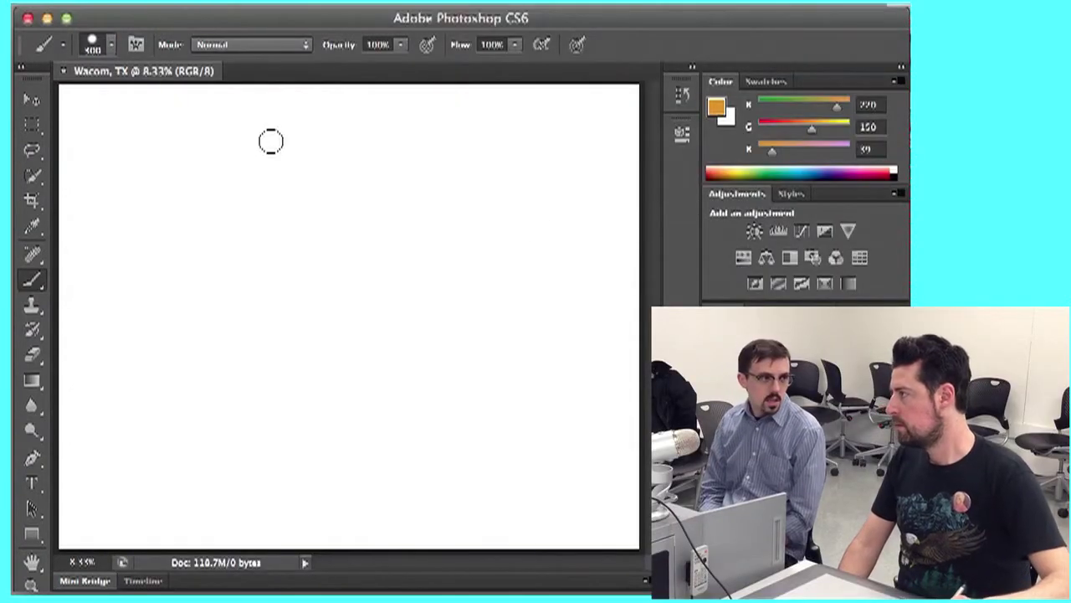
- Paint a thick 300 px orange stroke down the full height of the canvas from the top
mouse_move(274, 93)
left_mouse_down()
mouse_move(265, 208)
mouse_move(276, 101)
mouse_move(290, 143)
mouse_move(258, 224)
mouse_move(304, 310)
mouse_move(290, 377)
mouse_move(272, 400)
mouse_move(277, 503)
mouse_move(262, 534)
mouse_move(288, 483)
left_mouse_up()
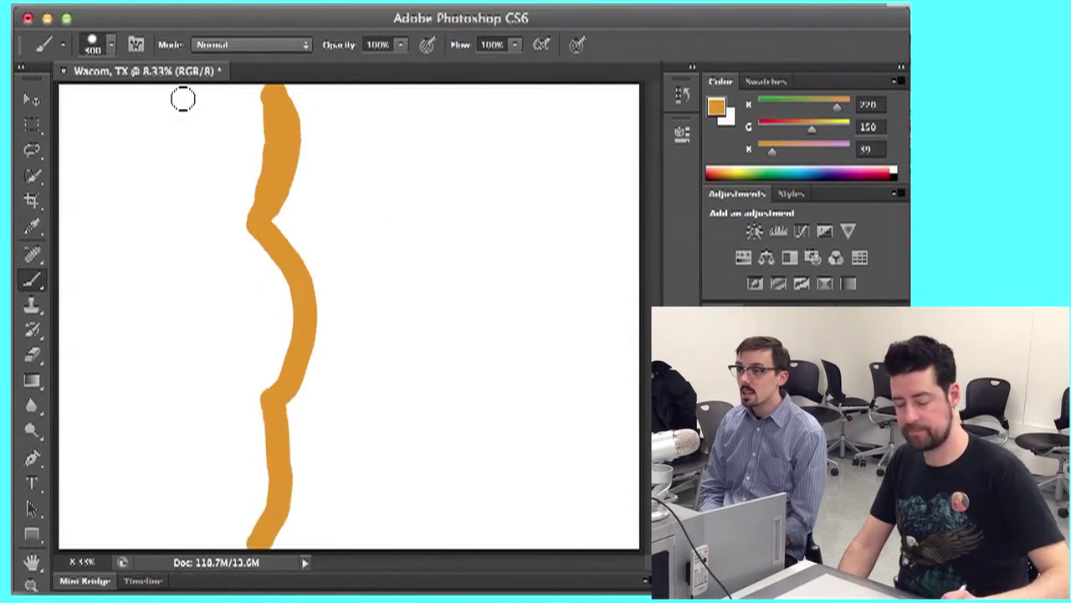
- Widen and fill in the solid orange arm on the left, then pick pale cream paint
mouse_move(123, 147)
left_mouse_down()
mouse_move(151, 94)
mouse_move(124, 120)
mouse_move(121, 167)
mouse_move(143, 228)
mouse_move(110, 288)
mouse_move(115, 331)
mouse_move(143, 394)
mouse_move(144, 452)
mouse_move(199, 551)
left_mouse_up()
mouse_move(233, 422)
left_mouse_down()
mouse_move(256, 472)
mouse_move(259, 405)
mouse_move(254, 515)
mouse_move(249, 523)
mouse_move(239, 511)
mouse_move(217, 535)
mouse_move(174, 459)
mouse_move(218, 491)
mouse_move(224, 446)
mouse_move(245, 483)
mouse_move(234, 485)
mouse_move(156, 403)
mouse_move(177, 440)
mouse_move(186, 369)
mouse_move(199, 366)
mouse_move(198, 312)
mouse_move(238, 359)
mouse_move(277, 365)
mouse_move(284, 300)
mouse_move(246, 252)
mouse_move(277, 257)
mouse_move(263, 354)
left_mouse_up()
mouse_move(238, 289)
left_mouse_down()
mouse_move(208, 259)
mouse_move(199, 360)
mouse_move(169, 355)
mouse_move(161, 369)
mouse_move(204, 424)
mouse_move(204, 379)
mouse_move(176, 283)
mouse_move(155, 269)
mouse_move(132, 302)
mouse_move(170, 253)
mouse_move(146, 268)
mouse_move(148, 240)
mouse_move(130, 287)
mouse_move(157, 344)
mouse_move(161, 298)
mouse_move(203, 294)
mouse_move(197, 279)
mouse_move(209, 293)
mouse_move(217, 251)
mouse_move(234, 263)
mouse_move(241, 215)
mouse_move(242, 268)
mouse_move(261, 159)
mouse_move(241, 123)
mouse_move(261, 152)
mouse_move(251, 92)
mouse_move(264, 105)
mouse_move(184, 88)
mouse_move(198, 93)
mouse_move(172, 126)
mouse_move(169, 106)
mouse_move(143, 163)
mouse_move(151, 122)
mouse_move(149, 161)
mouse_move(180, 197)
mouse_move(171, 234)
mouse_move(140, 218)
mouse_move(144, 197)
mouse_move(158, 244)
mouse_move(170, 224)
mouse_move(198, 251)
mouse_move(178, 280)
mouse_move(224, 152)
mouse_move(223, 195)
mouse_move(257, 200)
mouse_move(208, 113)
mouse_move(202, 161)
mouse_move(192, 115)
mouse_move(174, 144)
left_mouse_up()
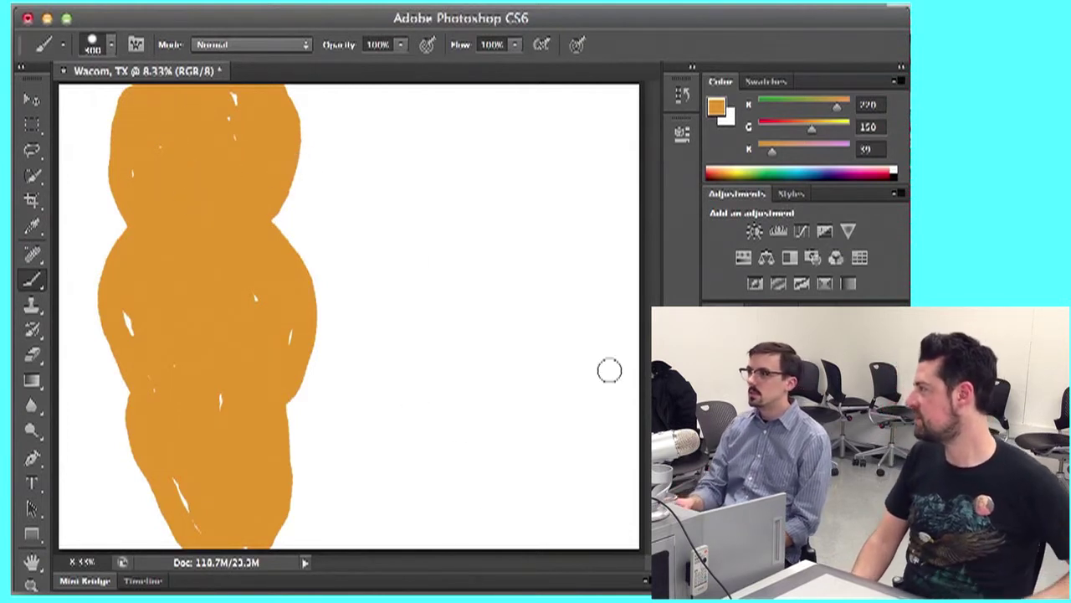
left_click(738, 167)
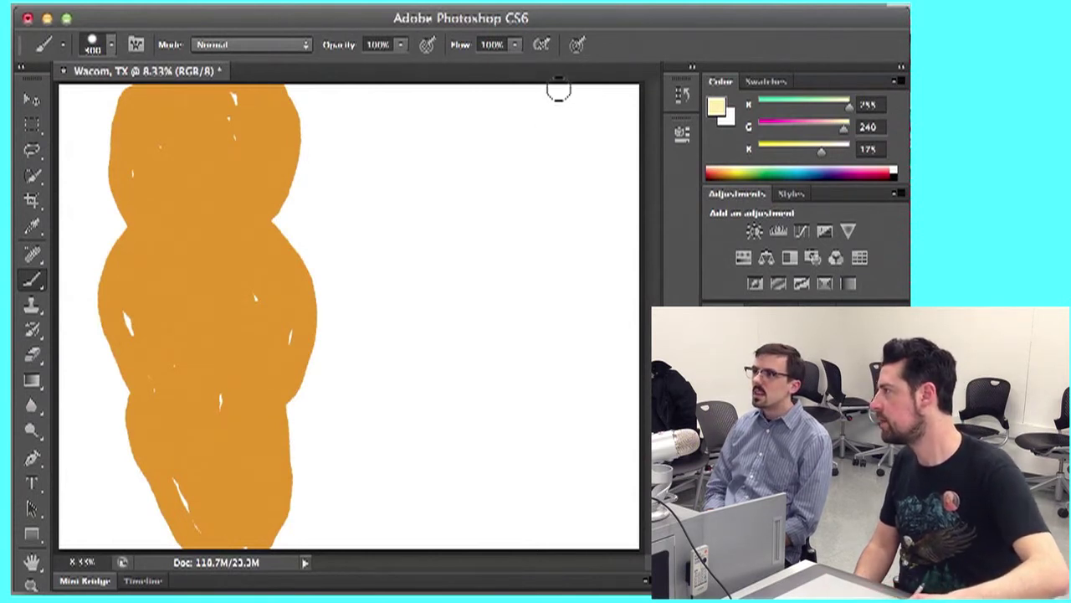
- Paint a pale peach arm down the right side, then pick dark green (0, 121, 64)
left_click_drag(552, 100, 562, 156)
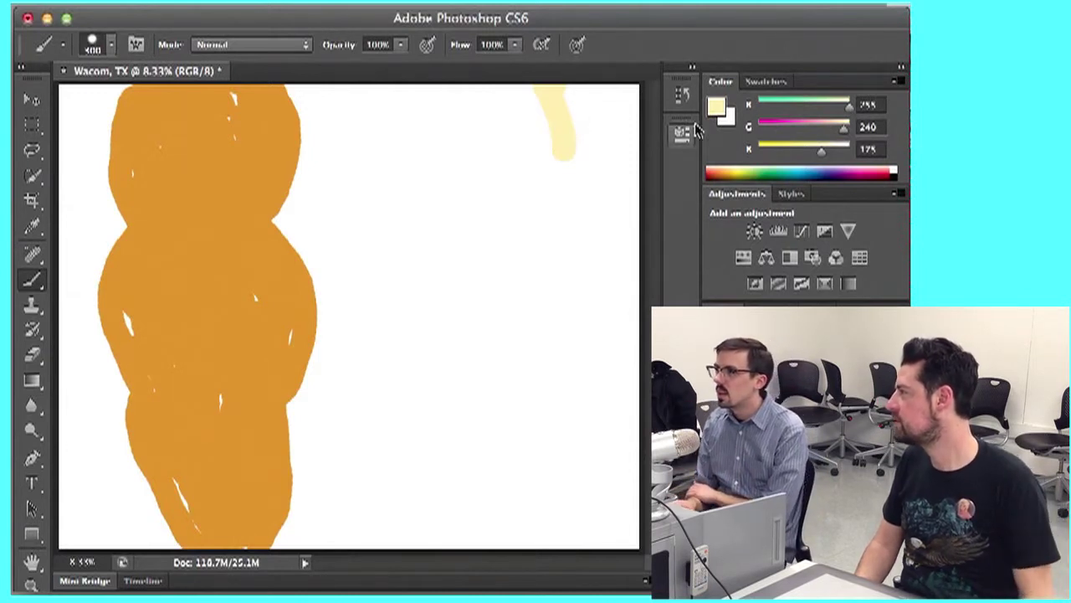
left_click_drag(838, 127, 831, 129)
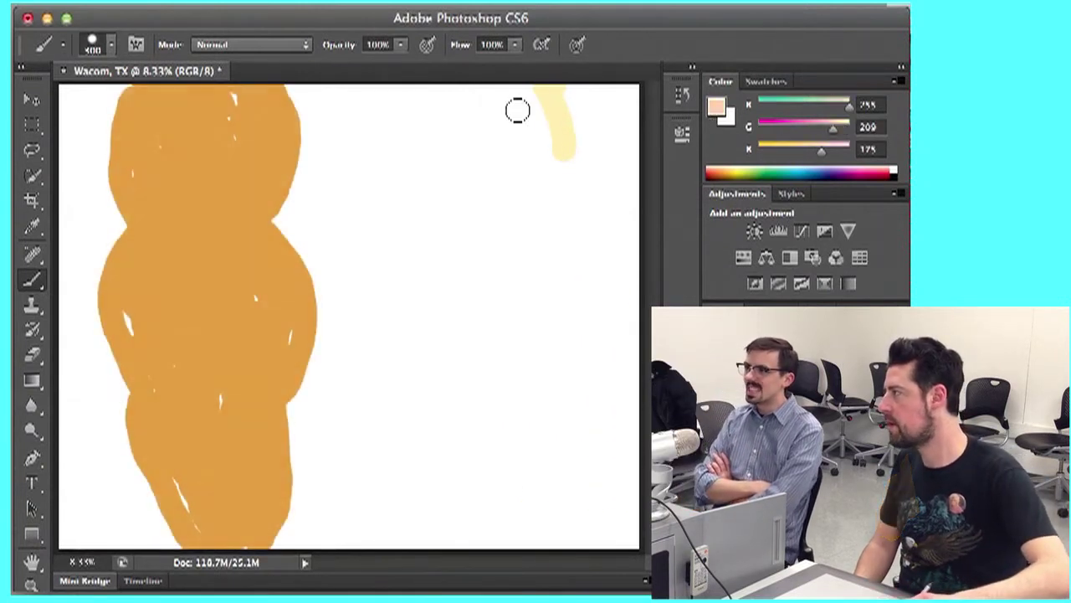
mouse_move(540, 99)
left_mouse_down()
mouse_move(555, 86)
mouse_move(580, 121)
mouse_move(612, 237)
mouse_move(562, 394)
mouse_move(472, 548)
left_mouse_up()
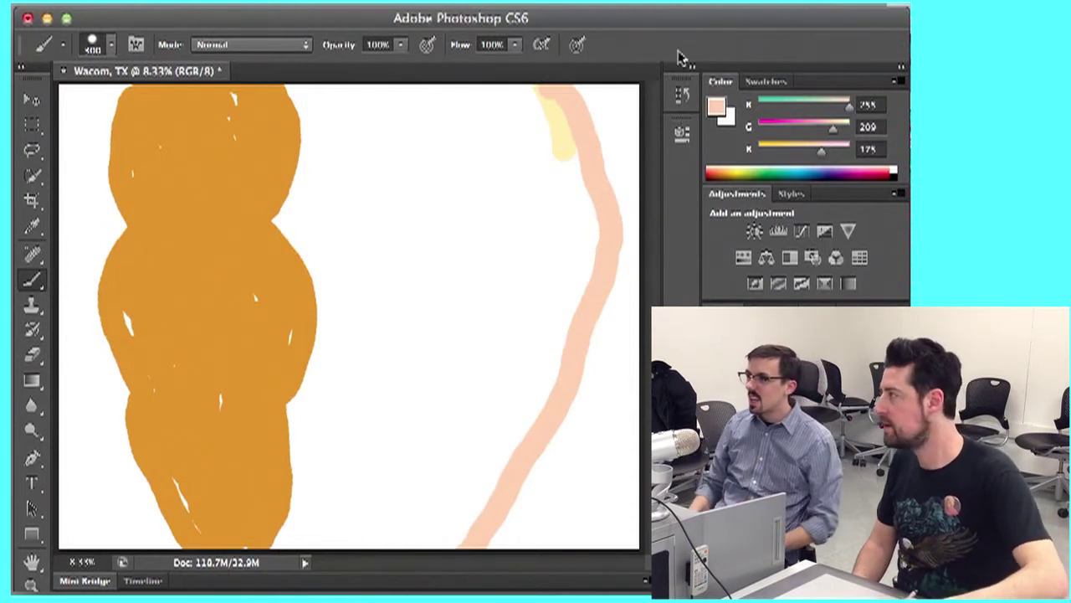
mouse_move(490, 91)
left_mouse_down()
mouse_move(548, 258)
mouse_move(504, 327)
mouse_move(418, 544)
mouse_move(455, 514)
mouse_move(433, 527)
mouse_move(433, 544)
mouse_move(459, 515)
mouse_move(478, 523)
mouse_move(516, 410)
mouse_move(480, 470)
mouse_move(553, 329)
mouse_move(531, 319)
mouse_move(489, 407)
mouse_move(542, 382)
mouse_move(598, 294)
mouse_move(629, 266)
mouse_move(599, 223)
mouse_move(583, 269)
mouse_move(542, 304)
mouse_move(557, 296)
mouse_move(566, 229)
mouse_move(515, 93)
mouse_move(562, 157)
mouse_move(553, 111)
mouse_move(587, 236)
mouse_move(581, 252)
mouse_move(559, 159)
mouse_move(555, 217)
mouse_move(509, 83)
mouse_move(546, 103)
mouse_move(571, 156)
left_mouse_up()
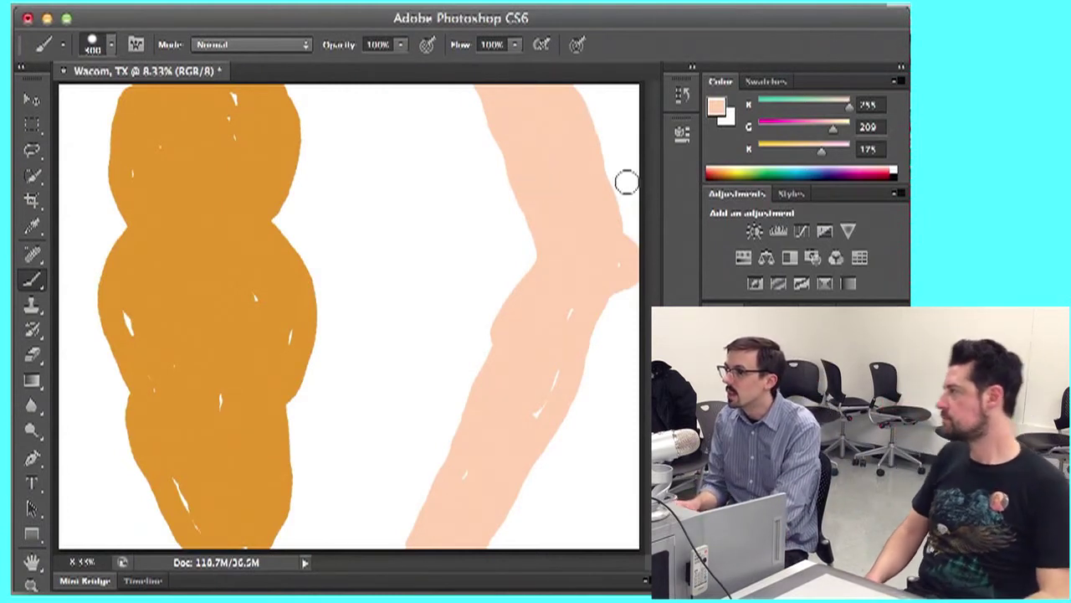
left_click(776, 170)
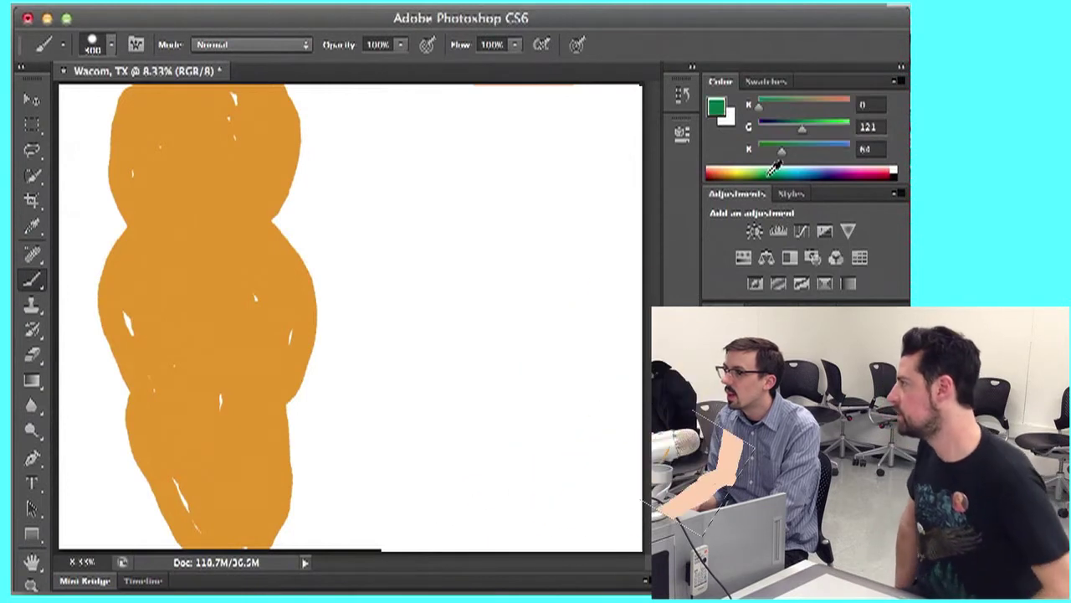
- Brighten the paint to teal green, shrink the brush to about 79 px, and start the dragon outline
left_click(782, 168)
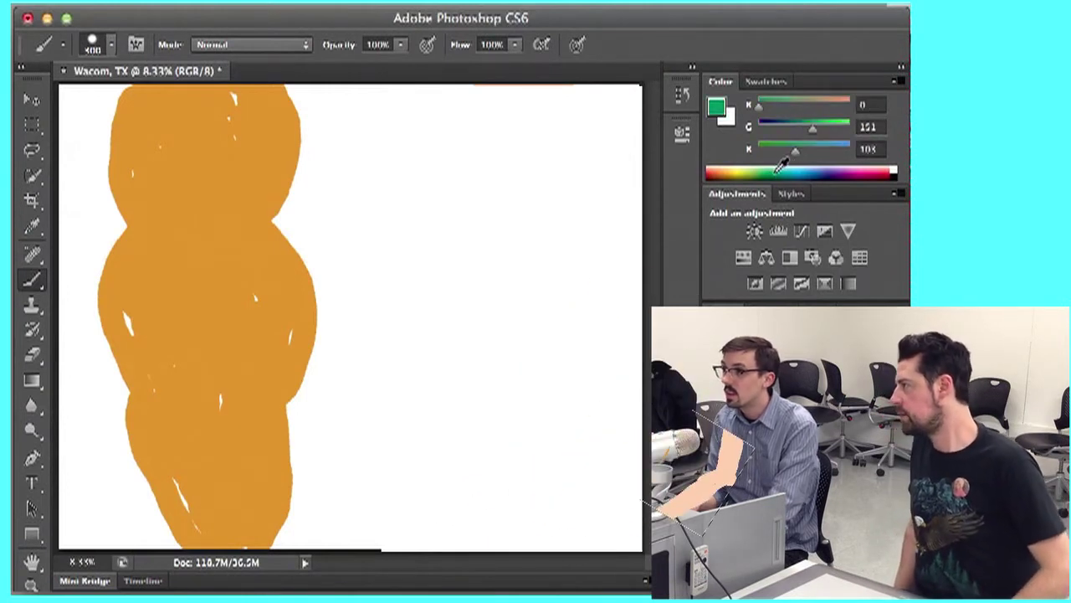
left_click(782, 167)
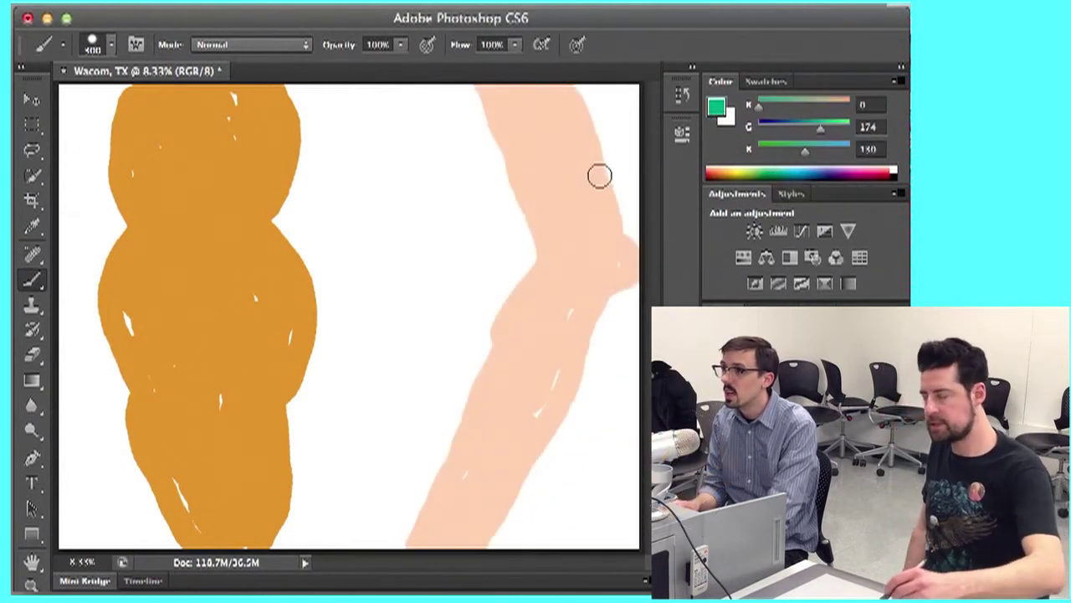
left_click(116, 46)
left_click(116, 100)
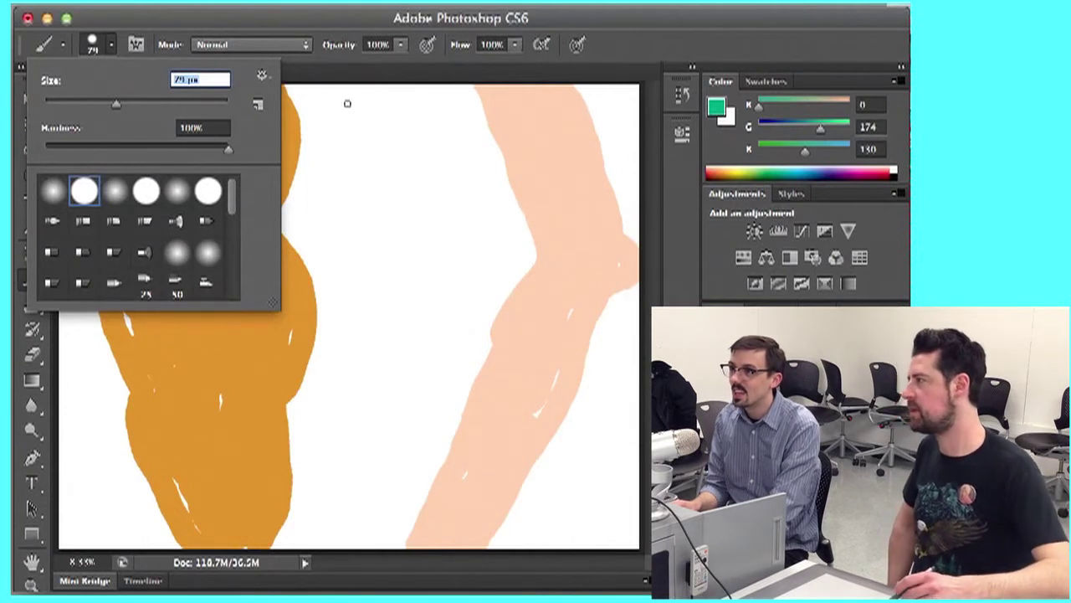
key("Return")
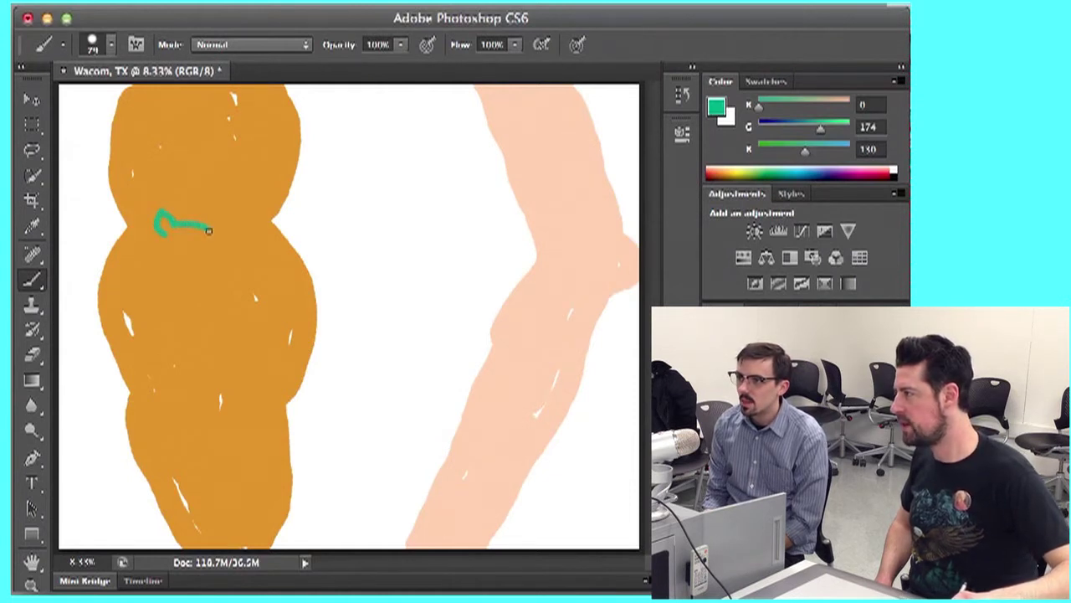
left_click_drag(208, 231, 213, 235)
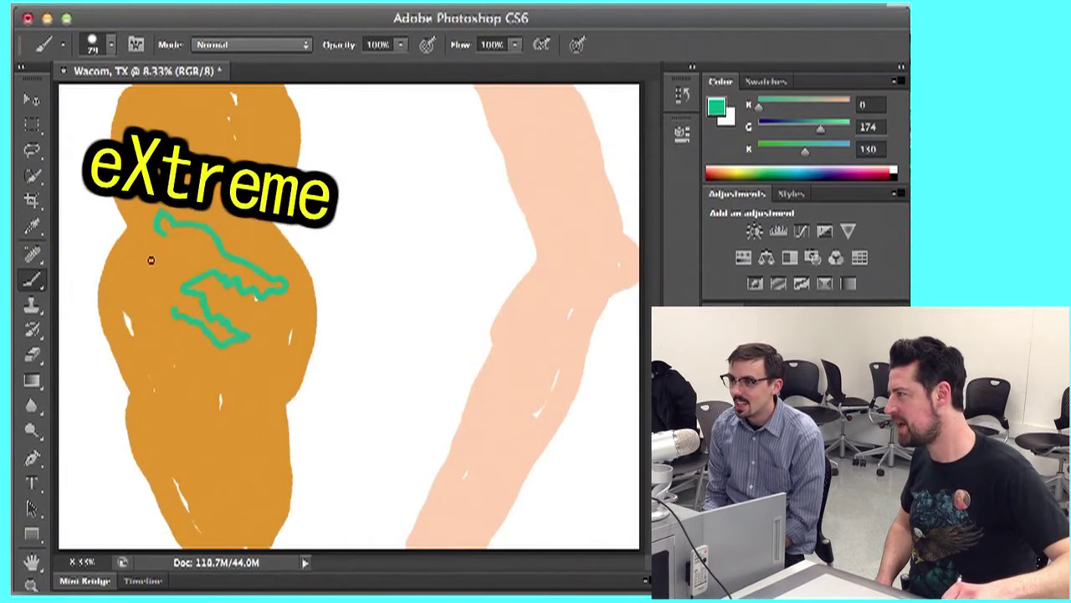
- Draw the green dragon's body lines, curling tail and first leg down the orange arm
left_click_drag(141, 275, 134, 306)
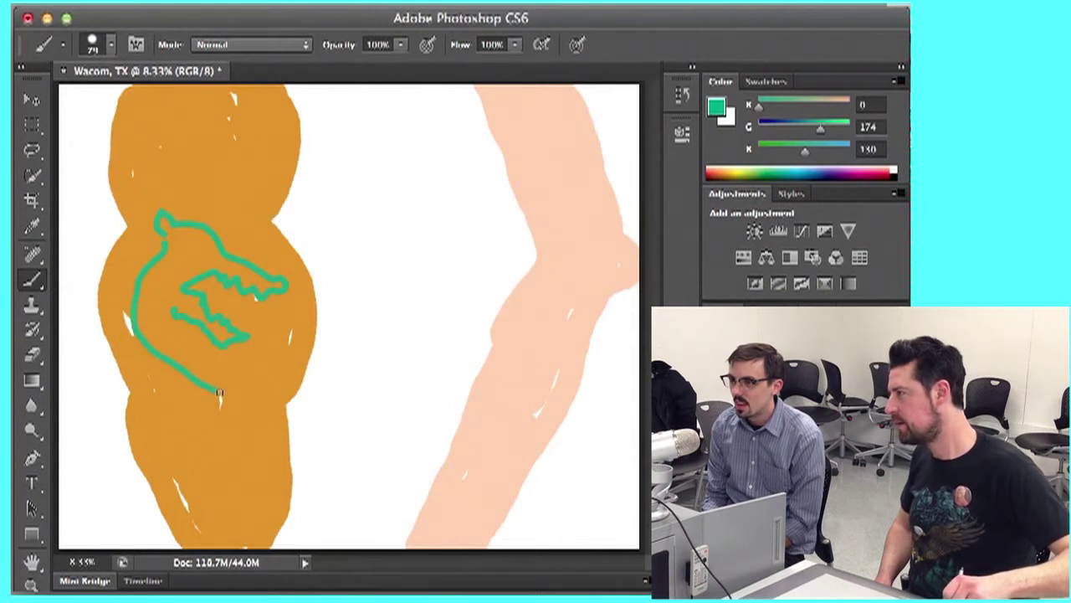
left_click_drag(224, 403, 222, 411)
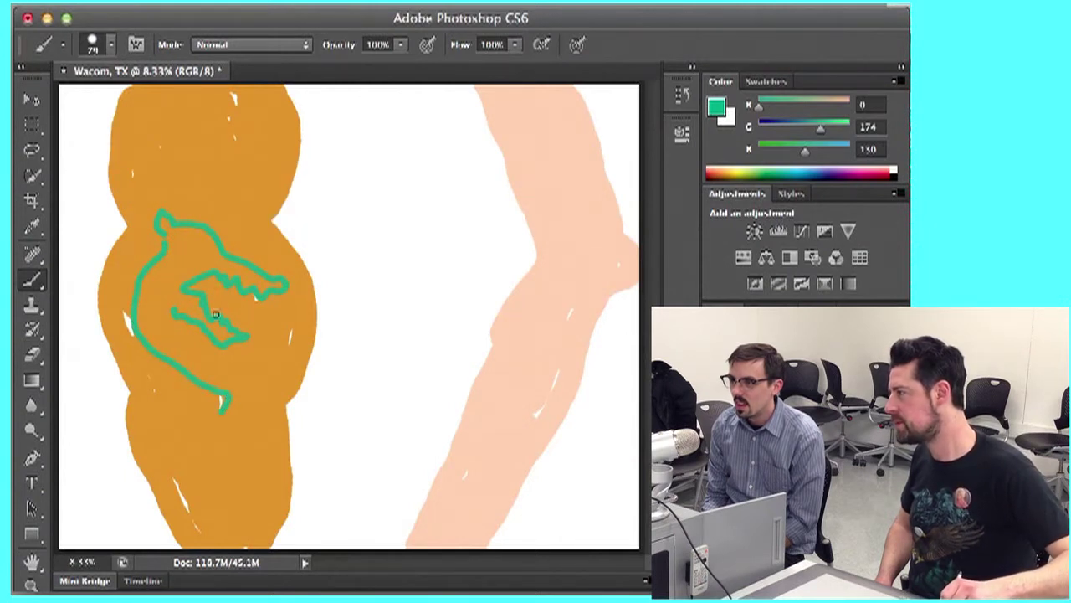
mouse_move(224, 320)
left_mouse_down()
mouse_move(255, 348)
mouse_move(269, 407)
mouse_move(261, 413)
mouse_move(275, 425)
left_mouse_up()
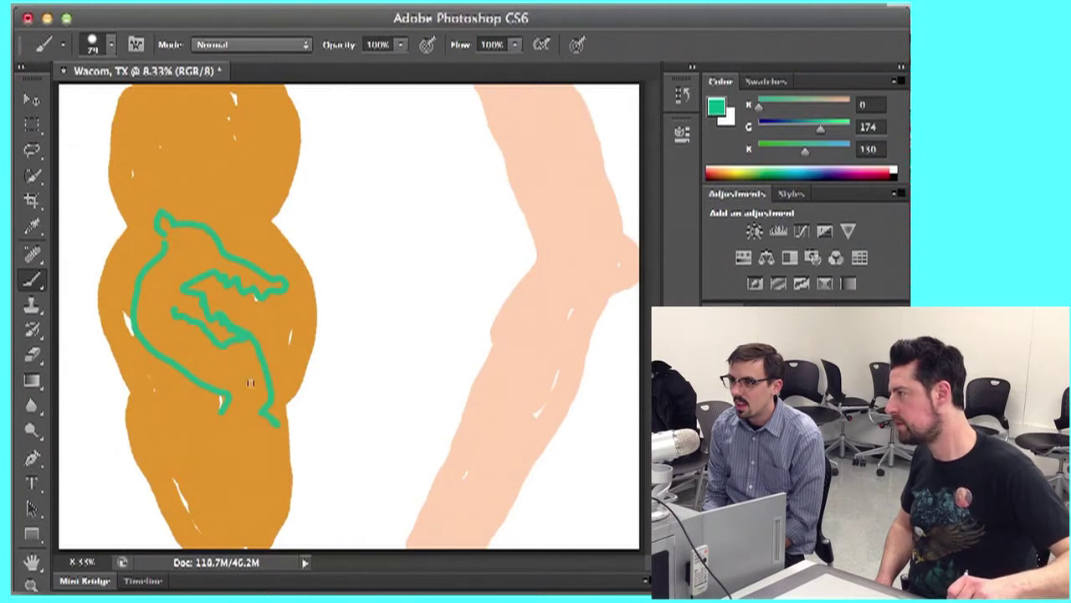
mouse_move(197, 378)
left_mouse_down()
mouse_move(150, 385)
mouse_move(170, 394)
mouse_move(155, 395)
mouse_move(170, 398)
mouse_move(160, 403)
mouse_move(202, 380)
left_mouse_up()
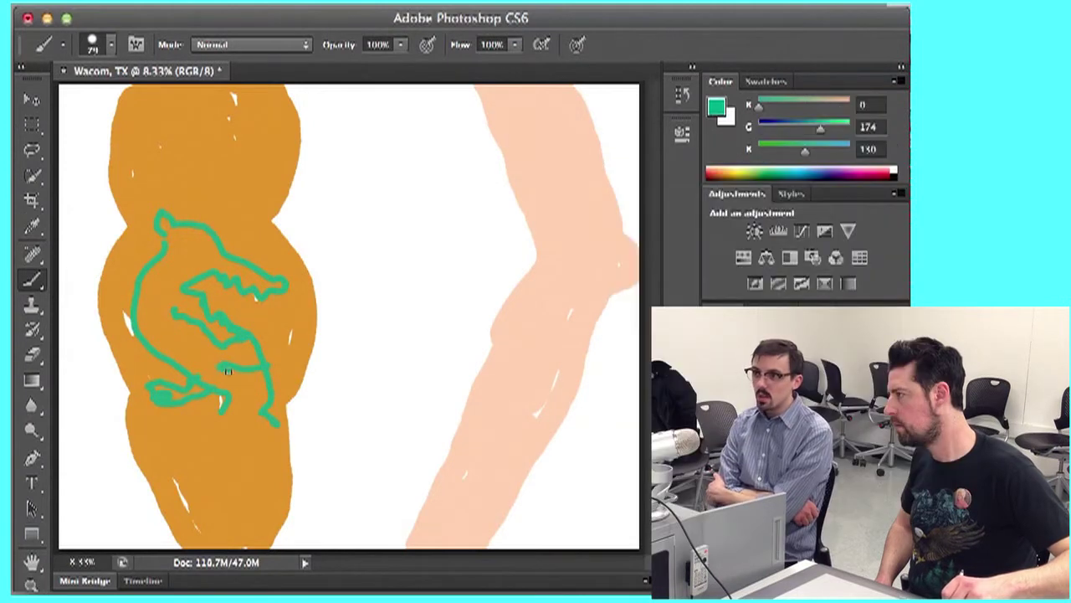
mouse_move(219, 378)
left_mouse_down()
mouse_move(266, 383)
mouse_move(293, 366)
mouse_move(272, 348)
mouse_move(282, 342)
mouse_move(254, 364)
mouse_move(257, 346)
left_mouse_up()
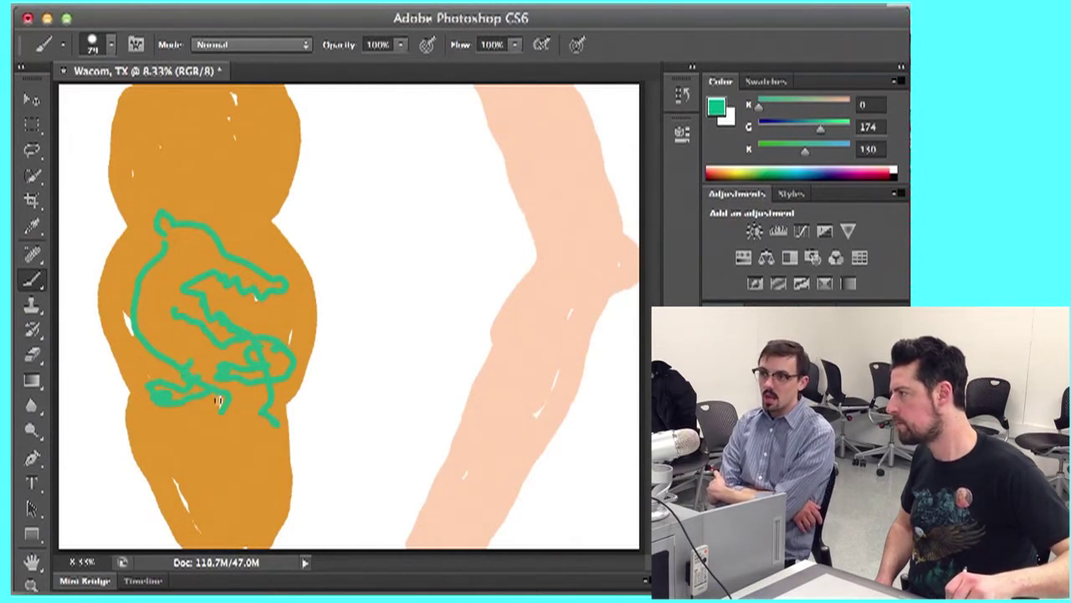
mouse_move(198, 404)
left_mouse_down()
mouse_move(154, 442)
mouse_move(158, 461)
mouse_move(238, 481)
mouse_move(261, 495)
mouse_move(261, 510)
mouse_move(286, 517)
mouse_move(279, 492)
left_mouse_up()
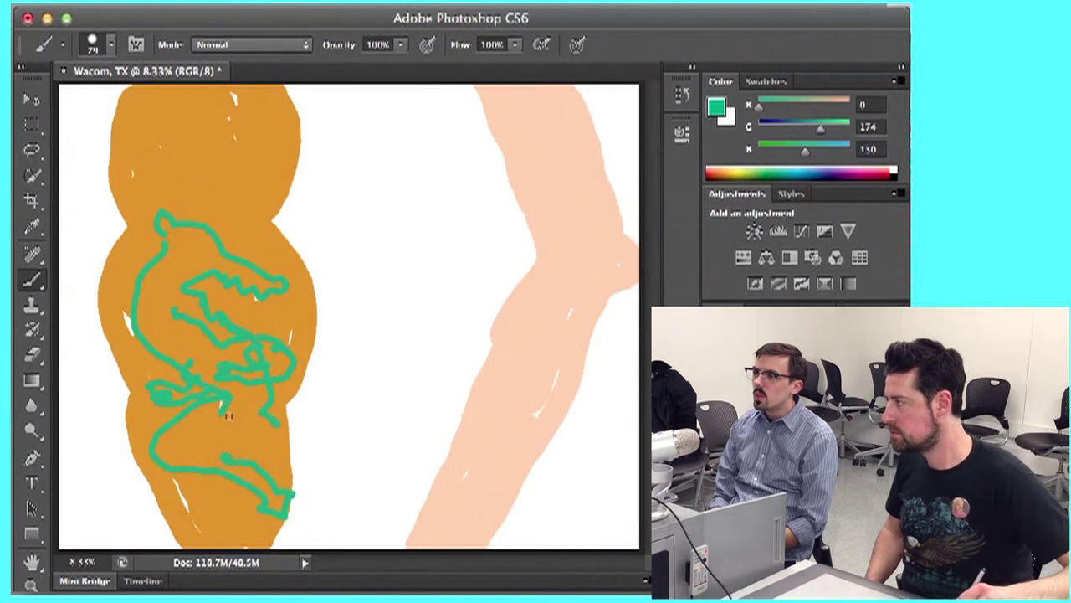
left_click_drag(222, 409, 207, 454)
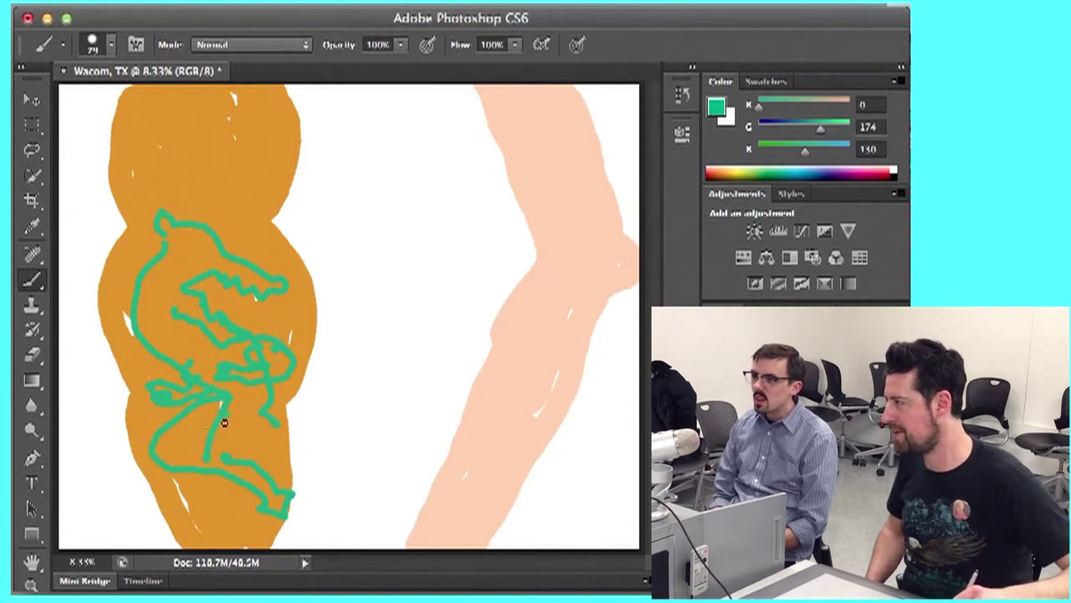
- Add a second leg, a claw, zigzag details and jagged teeth to the green dragon
left_click_drag(257, 412, 226, 462)
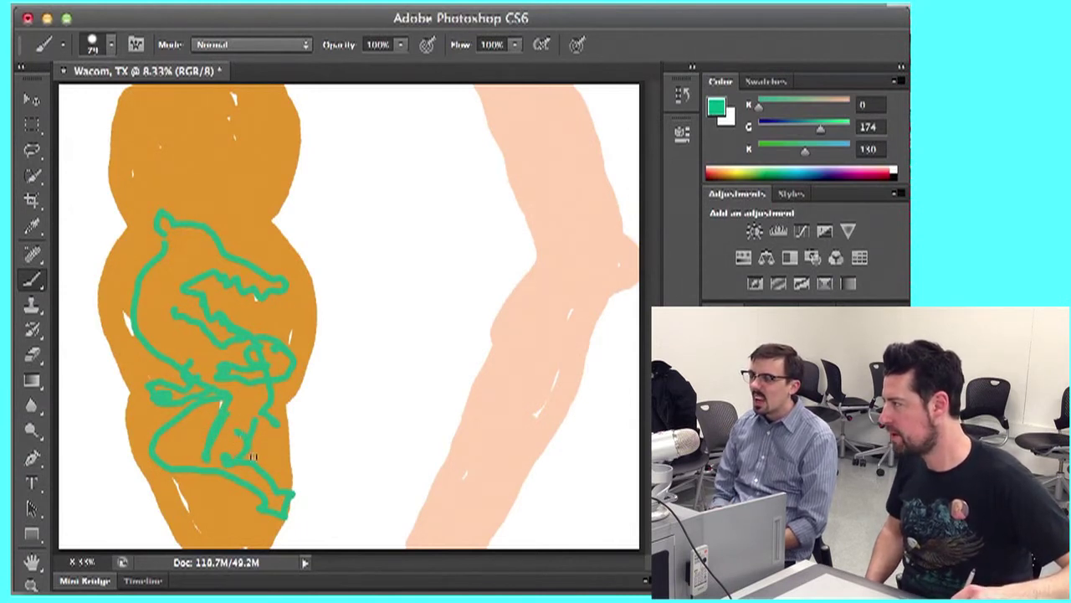
mouse_move(275, 427)
left_mouse_down()
mouse_move(280, 470)
mouse_move(224, 462)
mouse_move(214, 501)
mouse_move(190, 508)
mouse_move(200, 523)
mouse_move(234, 518)
left_mouse_up()
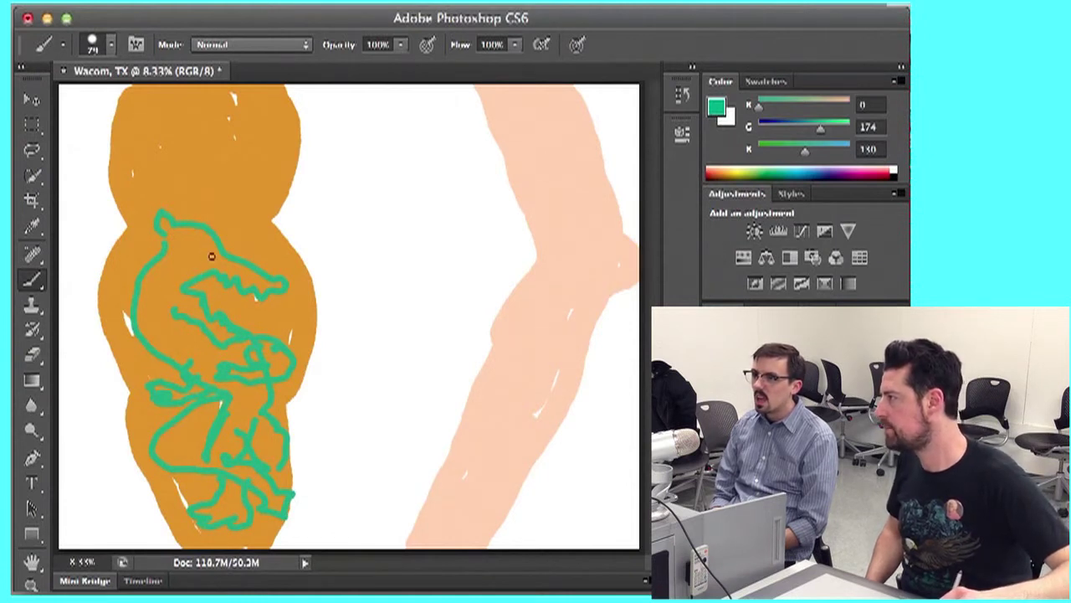
mouse_move(164, 312)
left_mouse_down()
mouse_move(162, 334)
mouse_move(201, 330)
mouse_move(180, 354)
mouse_move(207, 346)
mouse_move(195, 360)
mouse_move(164, 318)
left_mouse_up()
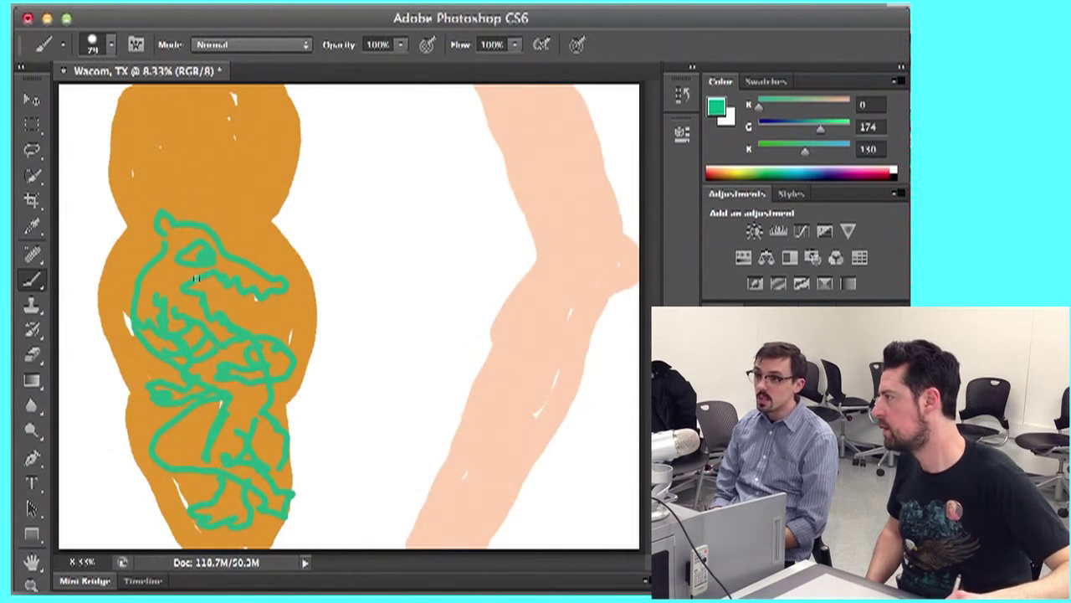
mouse_move(198, 278)
left_mouse_down()
mouse_move(317, 335)
mouse_move(276, 329)
left_mouse_up()
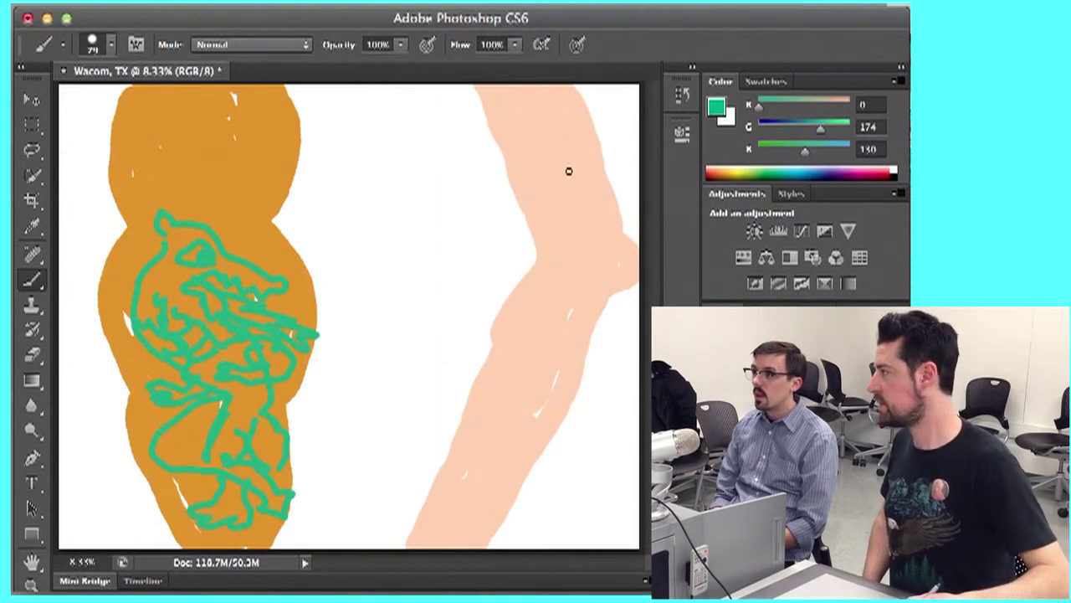
- Draw a small green T-rex with an arm and head spikes on the peach arm, then choose black
mouse_move(553, 172)
left_mouse_down()
mouse_move(543, 201)
mouse_move(562, 202)
left_mouse_up()
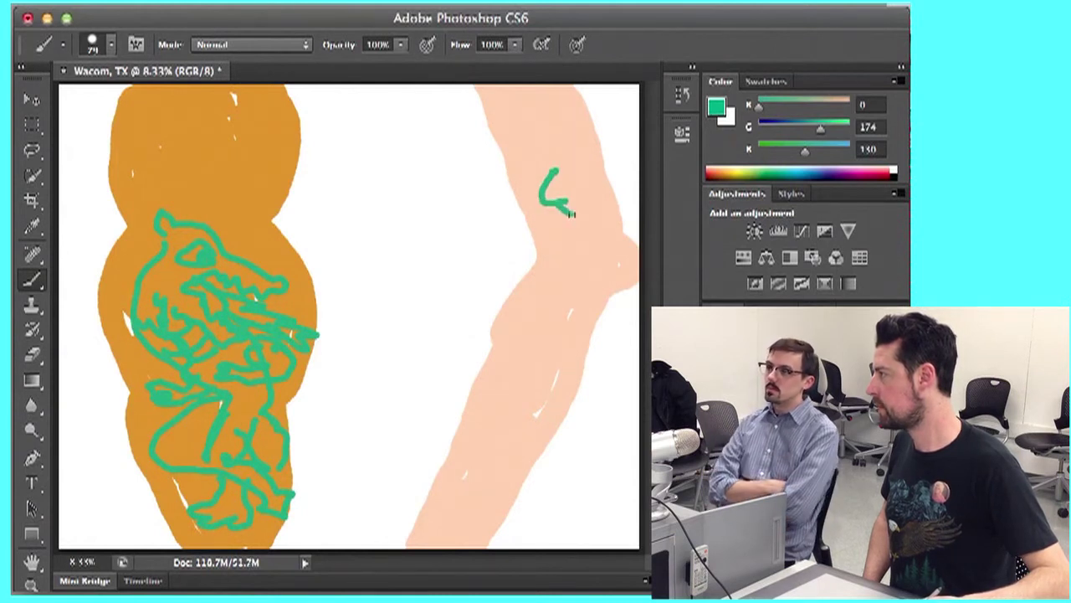
left_click_drag(573, 226, 581, 269)
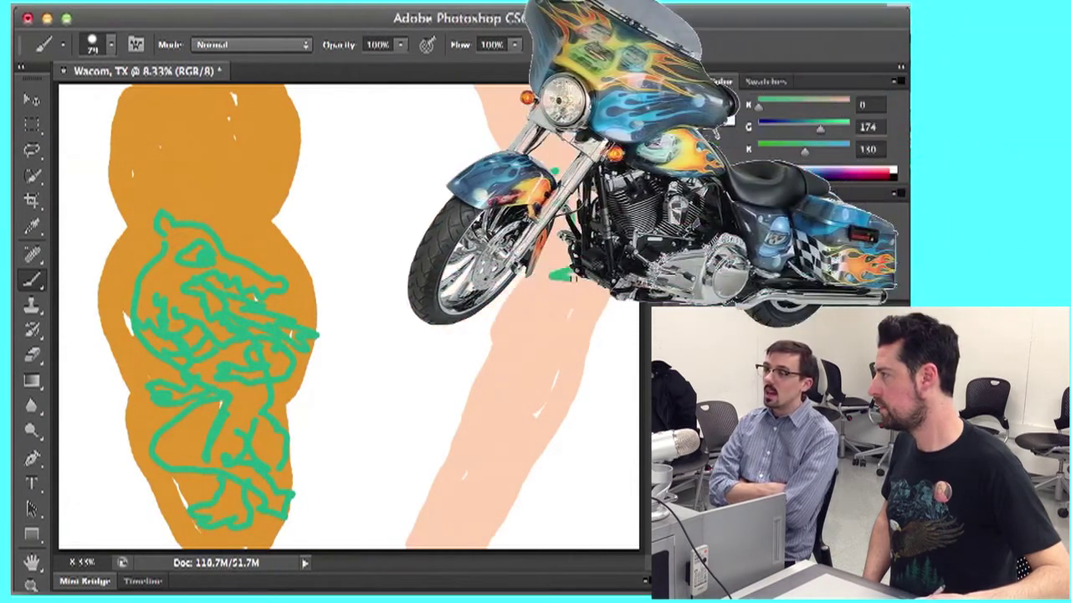
mouse_move(596, 273)
left_mouse_down()
mouse_move(600, 254)
mouse_move(620, 269)
mouse_move(635, 262)
mouse_move(598, 221)
mouse_move(607, 165)
mouse_move(555, 167)
mouse_move(575, 188)
mouse_move(569, 174)
left_mouse_up()
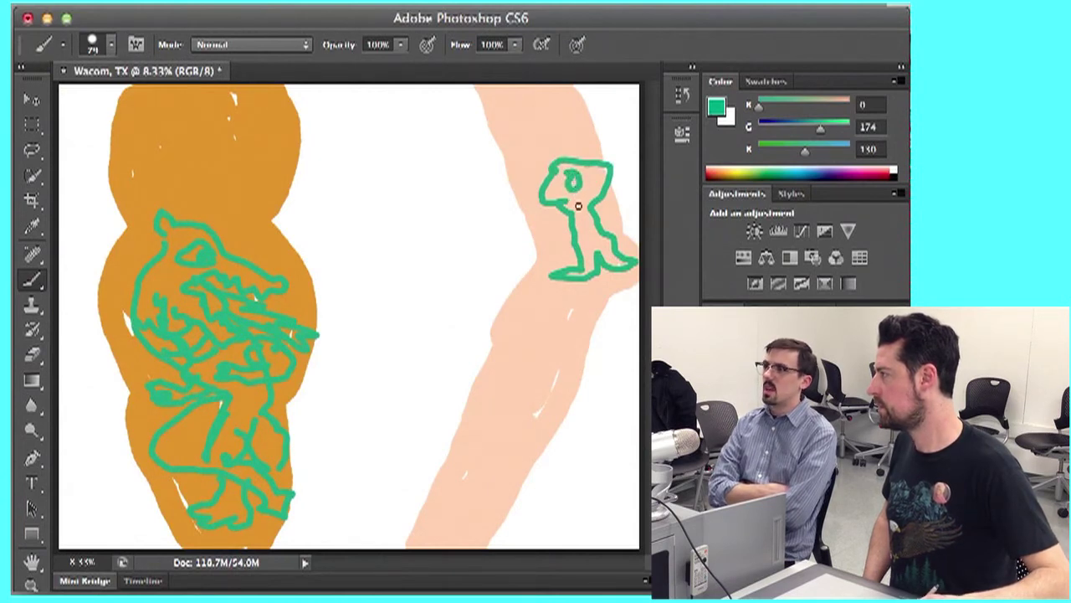
left_click_drag(561, 222, 586, 216)
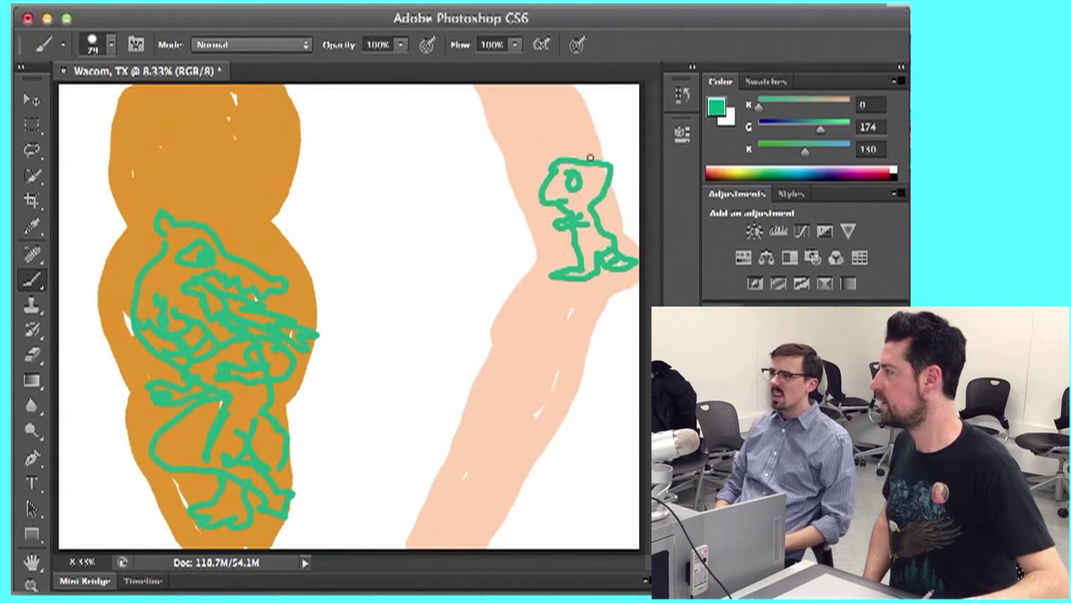
mouse_move(589, 158)
left_mouse_down()
mouse_move(578, 146)
mouse_move(554, 161)
left_mouse_up()
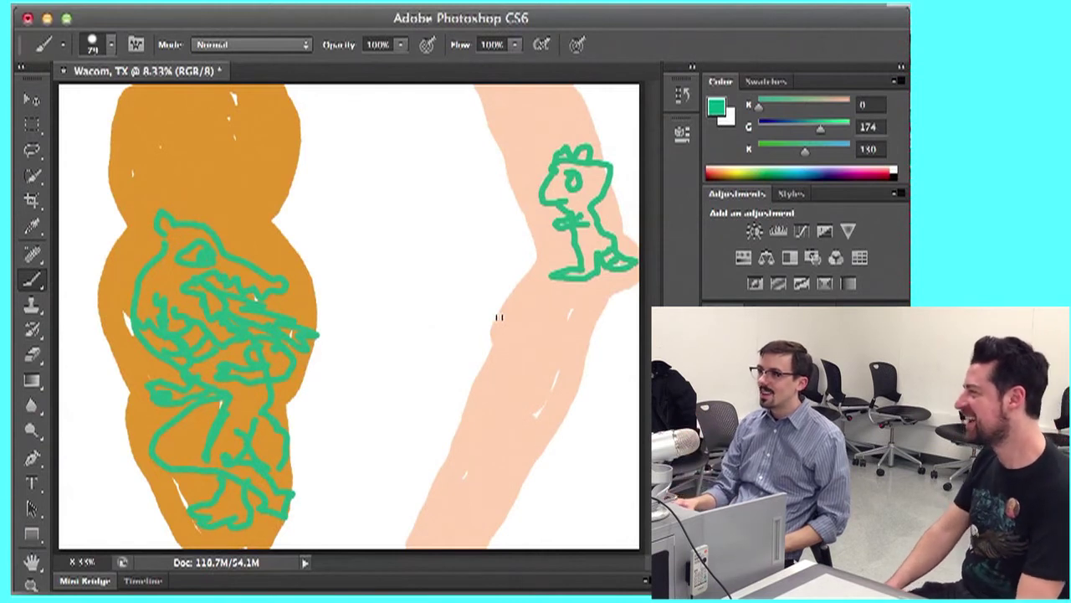
left_click(895, 175)
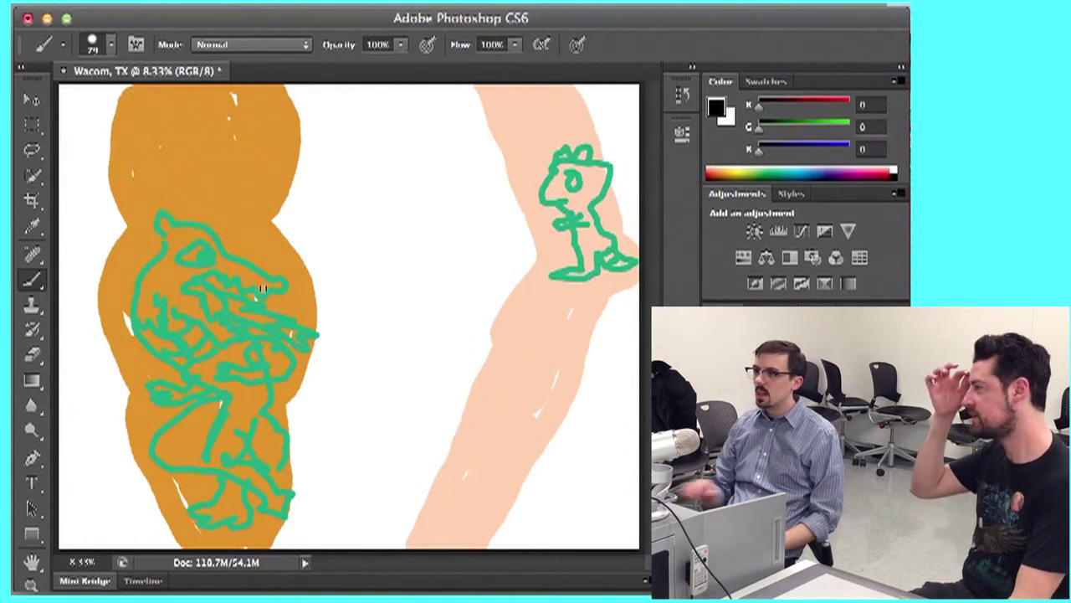
- Reduce the brush size to 58 px in the Brush Preset picker
left_click(110, 45)
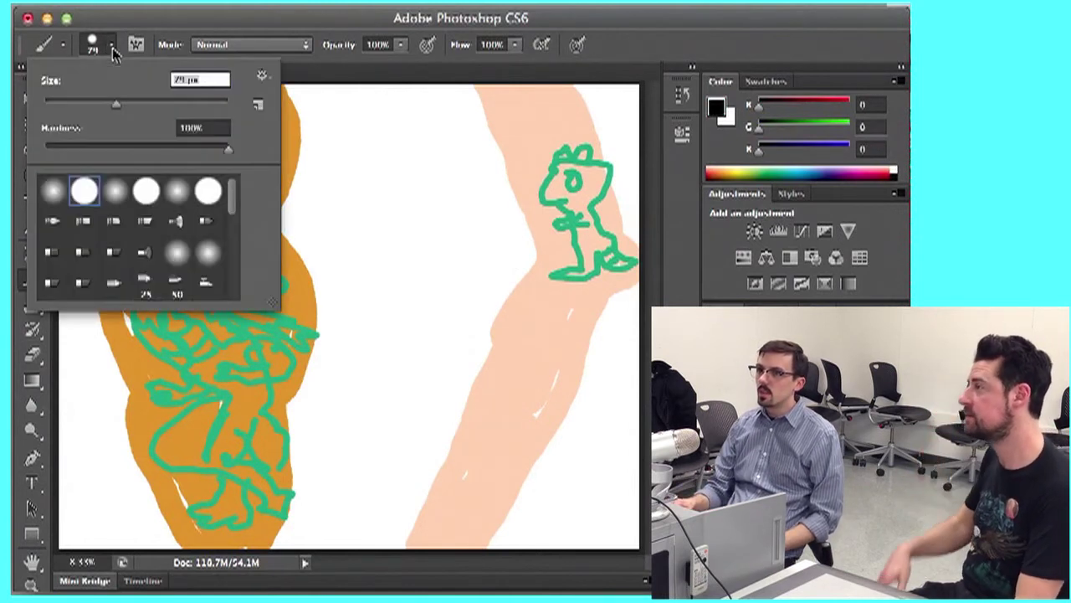
left_click(99, 107)
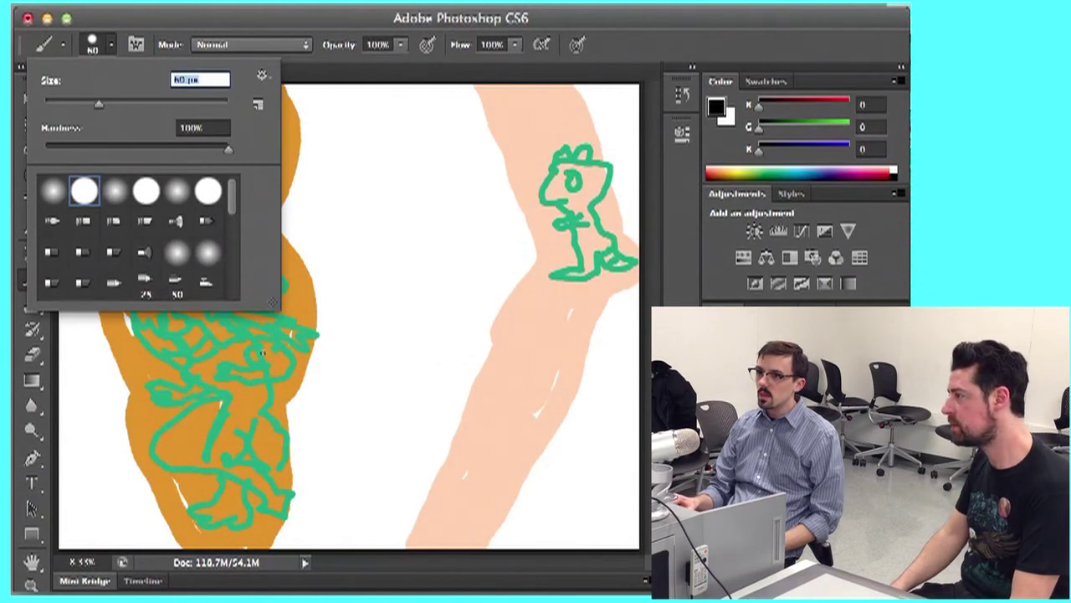
left_click_drag(99, 104, 94, 104)
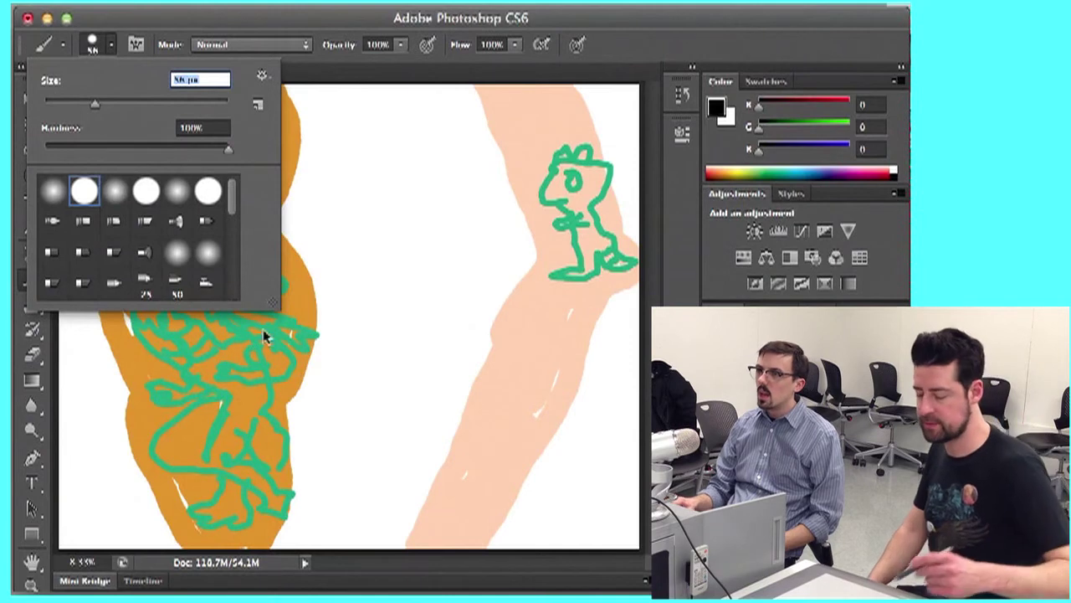
left_click(241, 26)
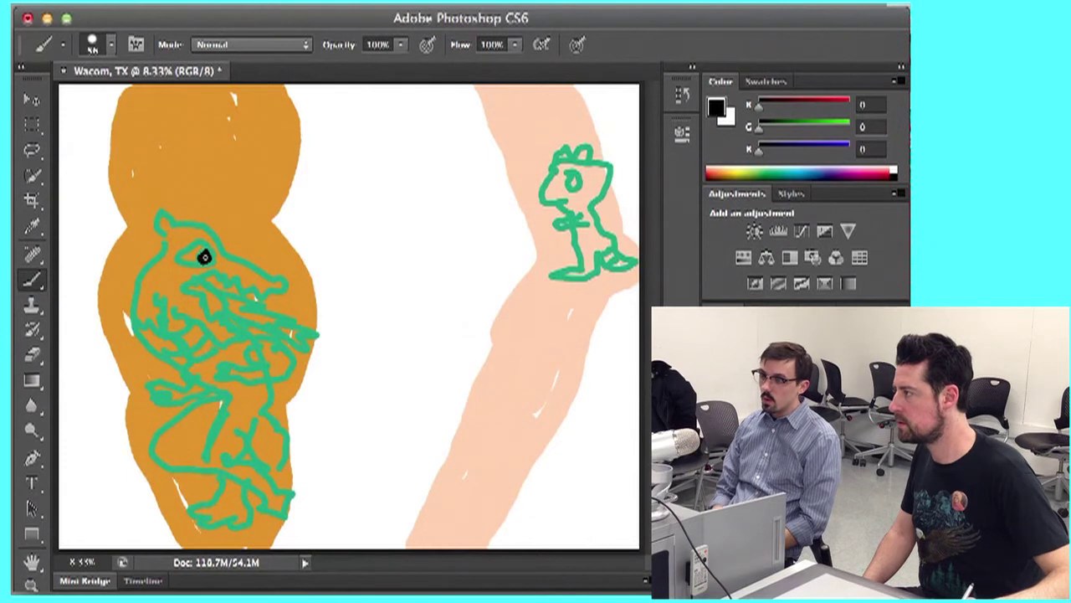
- Trace the dragon's eye, mouth, snout marks, horns and left head edge in black
mouse_move(203, 250)
left_mouse_down()
mouse_move(189, 242)
mouse_move(179, 261)
mouse_move(209, 259)
mouse_move(198, 265)
mouse_move(177, 246)
left_mouse_up()
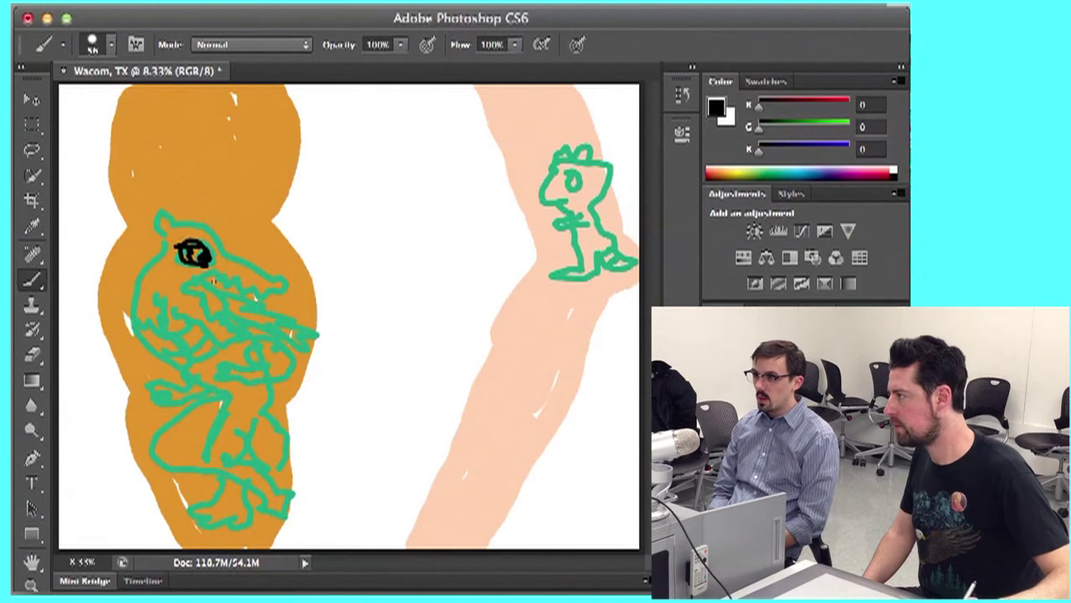
mouse_move(219, 287)
left_mouse_down()
mouse_move(286, 320)
mouse_move(270, 320)
mouse_move(317, 333)
mouse_move(291, 324)
mouse_move(312, 348)
mouse_move(297, 339)
mouse_move(293, 352)
mouse_move(204, 284)
left_mouse_up()
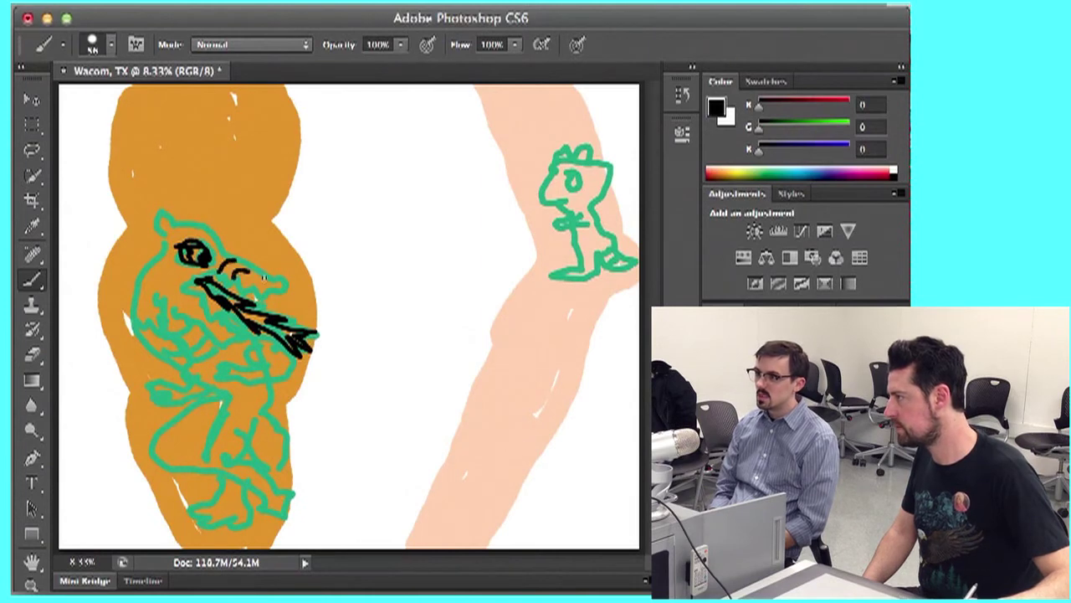
mouse_move(253, 276)
left_mouse_down()
mouse_move(246, 287)
mouse_move(276, 283)
left_mouse_up()
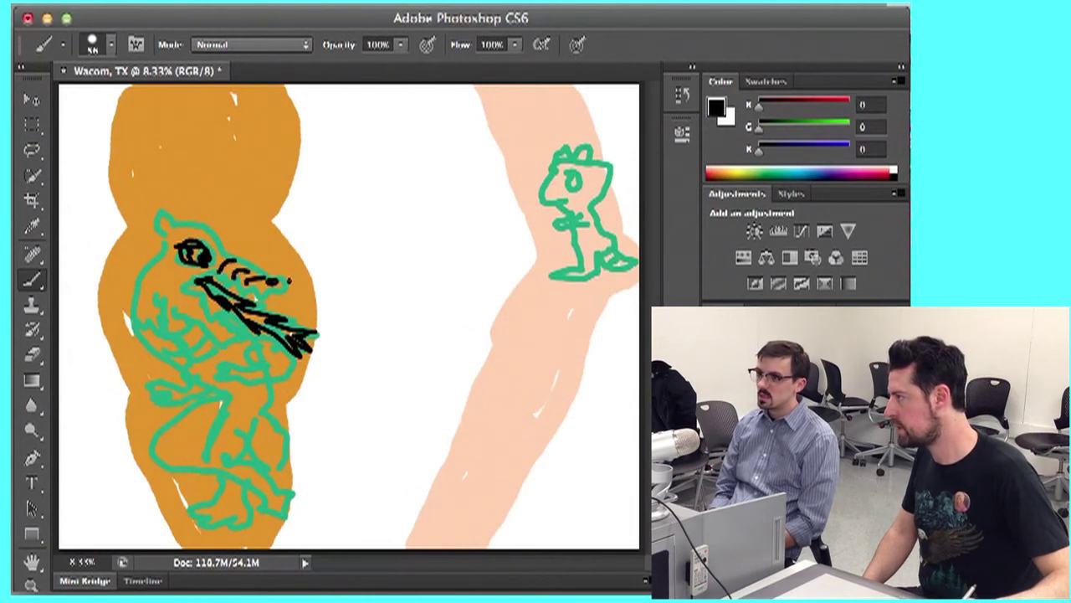
mouse_move(280, 285)
left_mouse_down()
mouse_move(315, 325)
mouse_move(308, 292)
mouse_move(316, 310)
left_mouse_up()
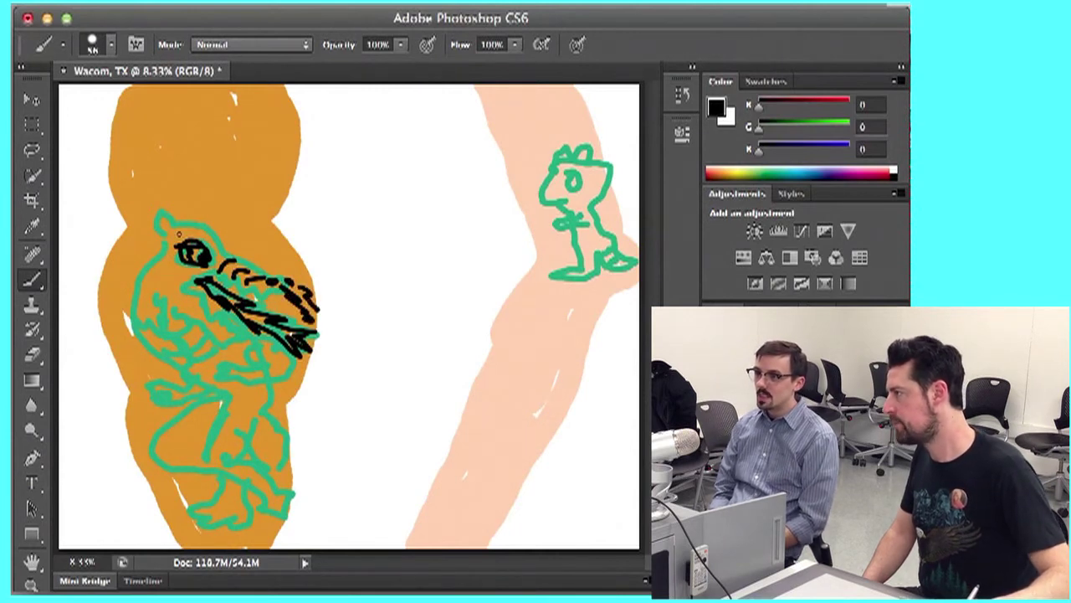
left_click_drag(178, 234, 164, 222)
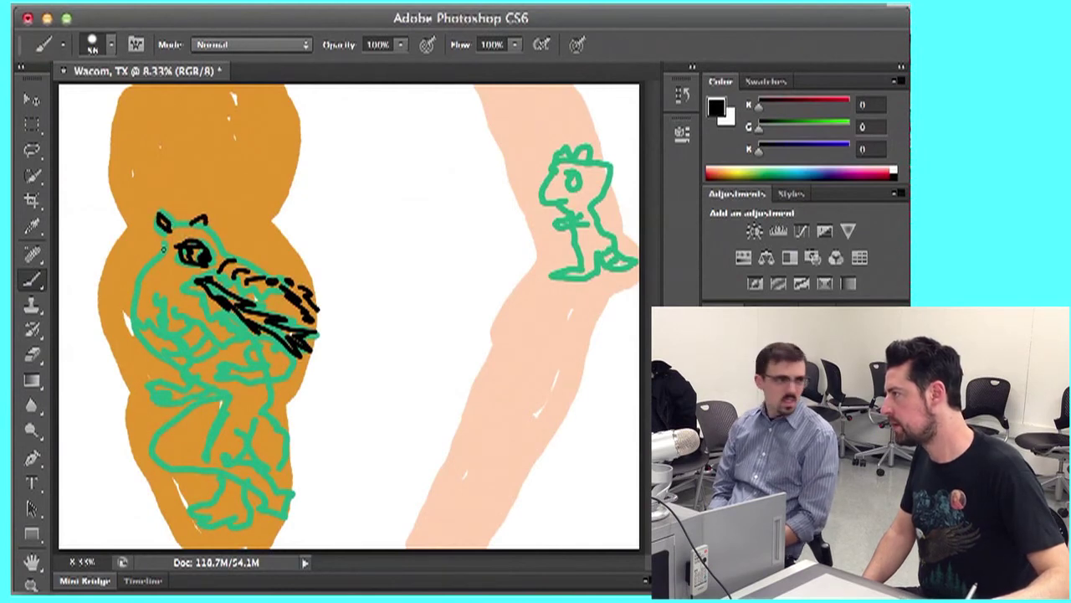
mouse_move(164, 248)
left_mouse_down()
mouse_move(150, 275)
mouse_move(175, 289)
mouse_move(134, 295)
mouse_move(149, 350)
mouse_move(141, 318)
left_mouse_up()
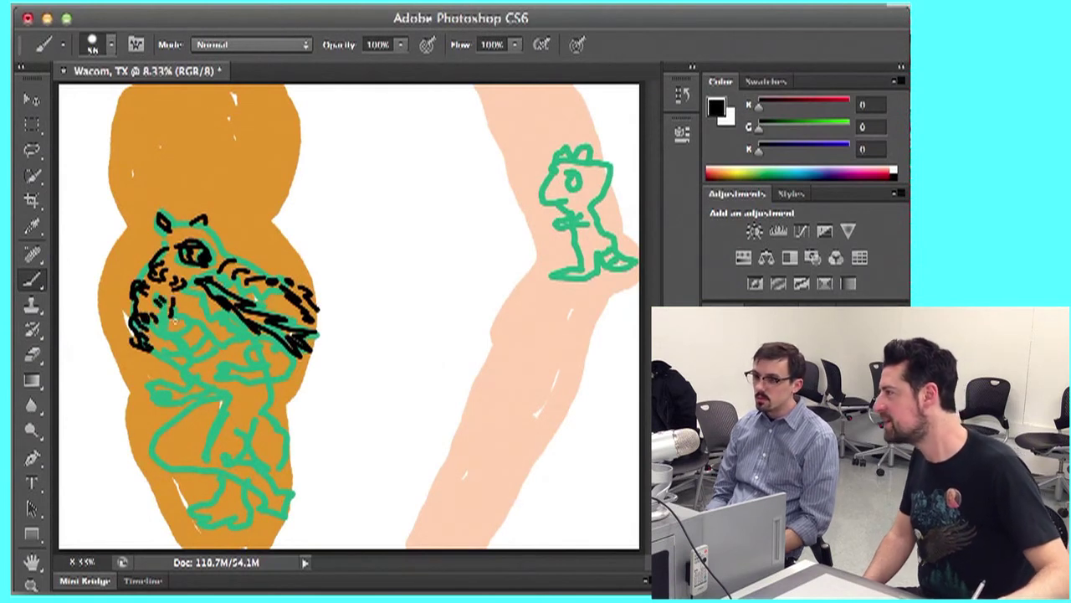
- Outline the dragon's chest curl, belly and lower legs with heavy black strokes
mouse_move(254, 336)
left_mouse_down()
mouse_move(258, 368)
mouse_move(247, 362)
mouse_move(271, 341)
mouse_move(291, 377)
mouse_move(254, 375)
mouse_move(249, 358)
mouse_move(207, 375)
mouse_move(266, 383)
left_mouse_up()
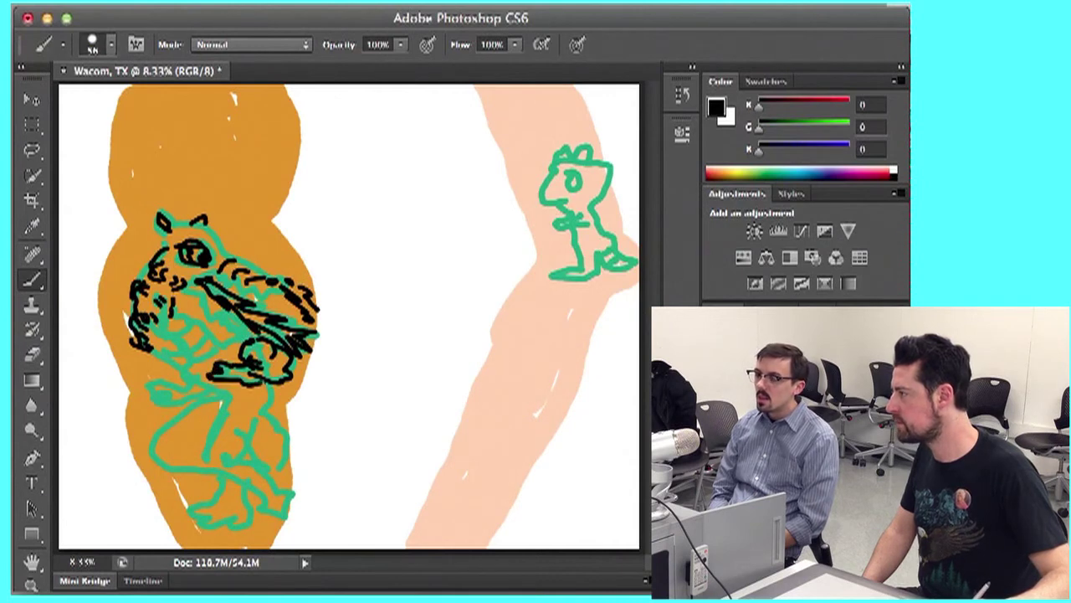
mouse_move(204, 370)
left_mouse_down()
mouse_move(146, 380)
mouse_move(155, 388)
mouse_move(142, 399)
mouse_move(205, 393)
mouse_move(150, 428)
mouse_move(149, 455)
mouse_move(198, 473)
left_mouse_up()
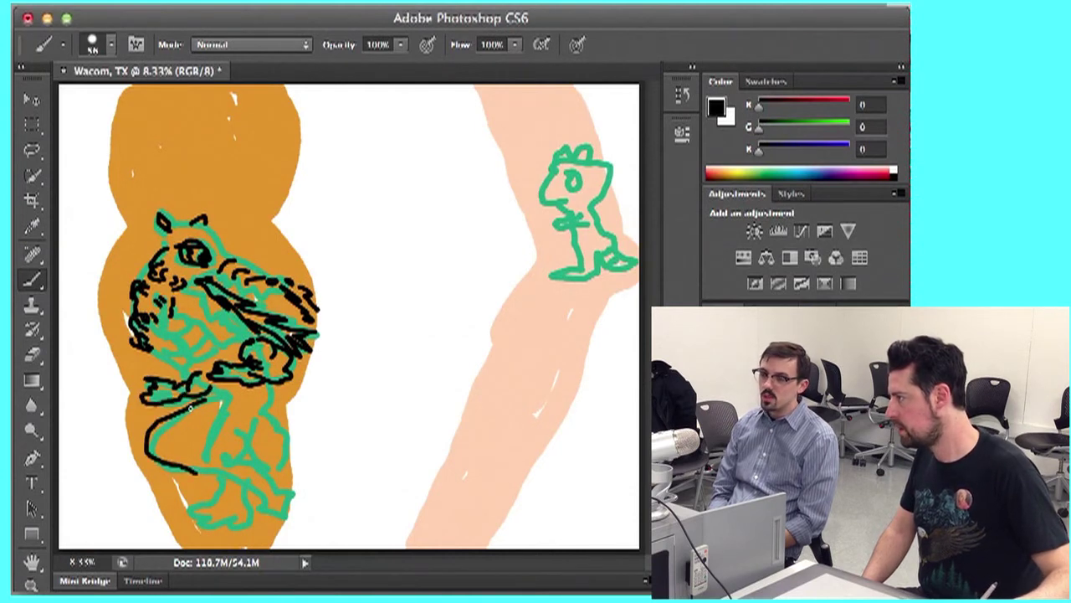
mouse_move(207, 430)
left_mouse_down()
mouse_move(179, 413)
mouse_move(171, 422)
mouse_move(185, 439)
mouse_move(156, 452)
left_mouse_up()
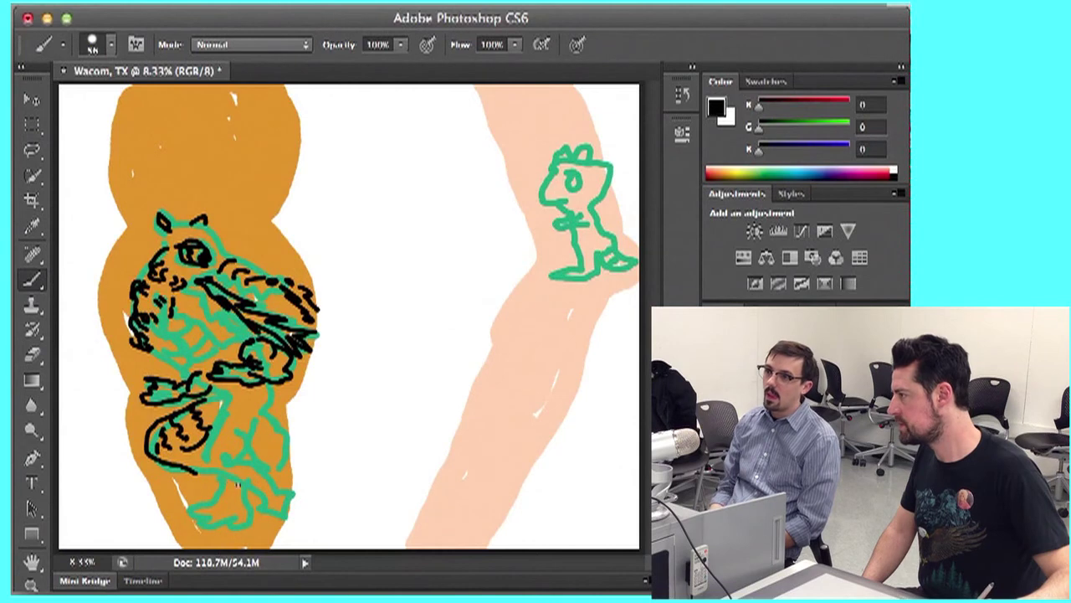
mouse_move(204, 503)
left_mouse_down()
mouse_move(175, 519)
mouse_move(196, 510)
mouse_move(209, 522)
mouse_move(182, 532)
mouse_move(239, 520)
left_mouse_up()
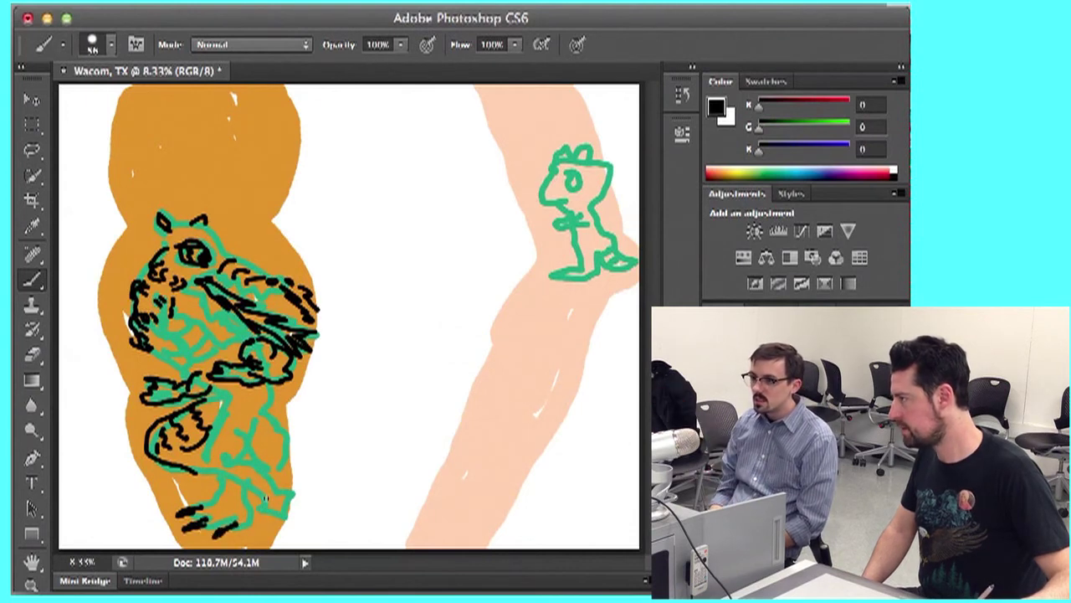
mouse_move(266, 498)
left_mouse_down()
mouse_move(251, 511)
mouse_move(284, 524)
mouse_move(278, 487)
mouse_move(237, 456)
left_mouse_up()
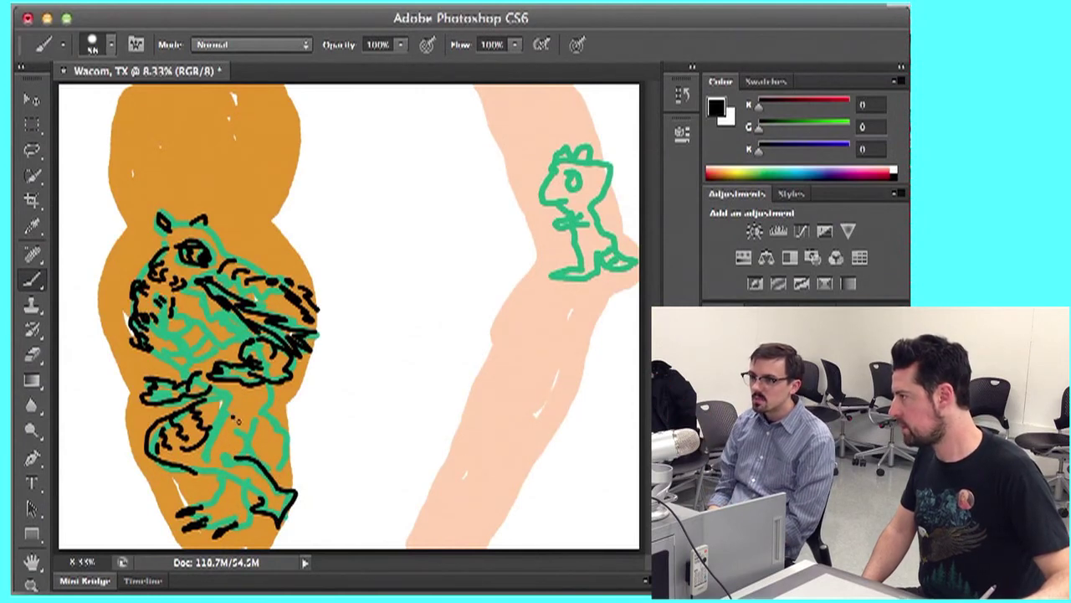
mouse_move(241, 441)
left_mouse_down()
mouse_move(216, 483)
mouse_move(238, 503)
mouse_move(228, 506)
left_mouse_up()
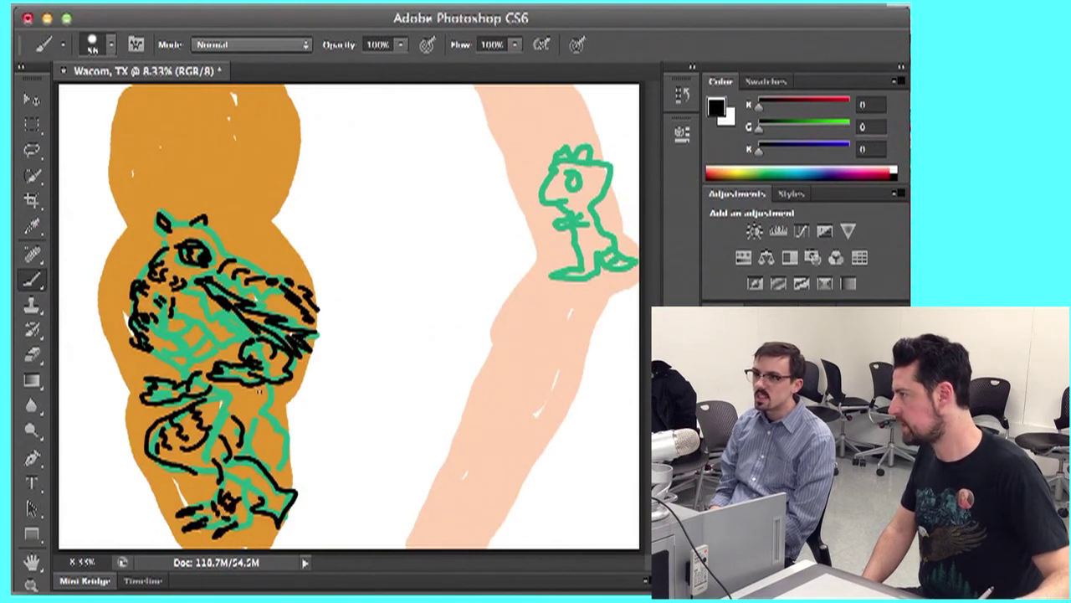
mouse_move(255, 386)
left_mouse_down()
mouse_move(255, 417)
mouse_move(262, 410)
mouse_move(276, 465)
left_mouse_up()
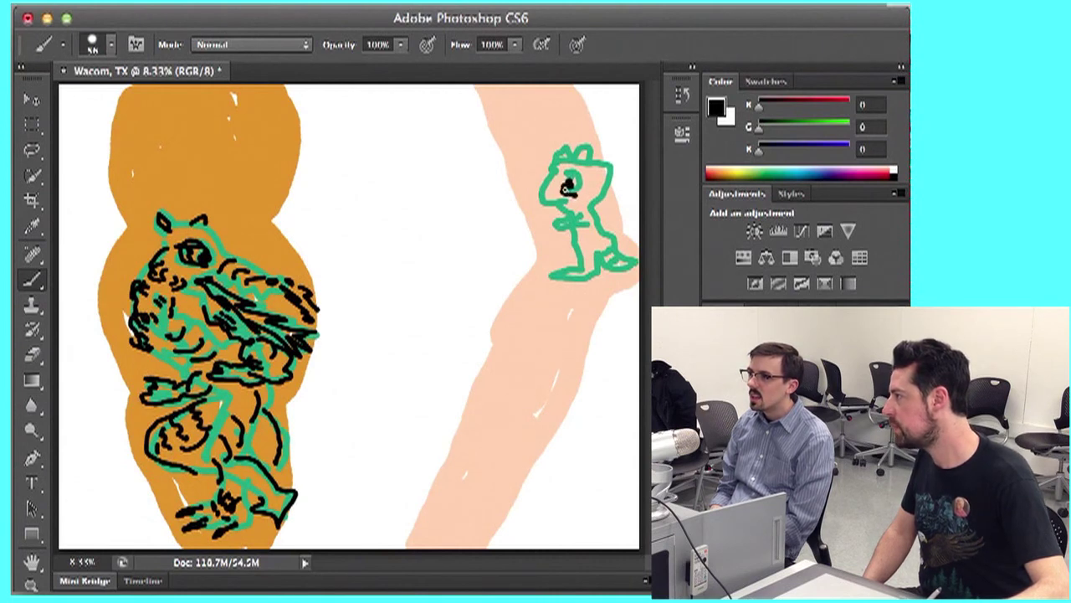
- Paint small black strokes on the T-rex's face, lower left body and foot
mouse_move(557, 200)
left_mouse_down()
mouse_move(544, 202)
mouse_move(559, 209)
left_mouse_up()
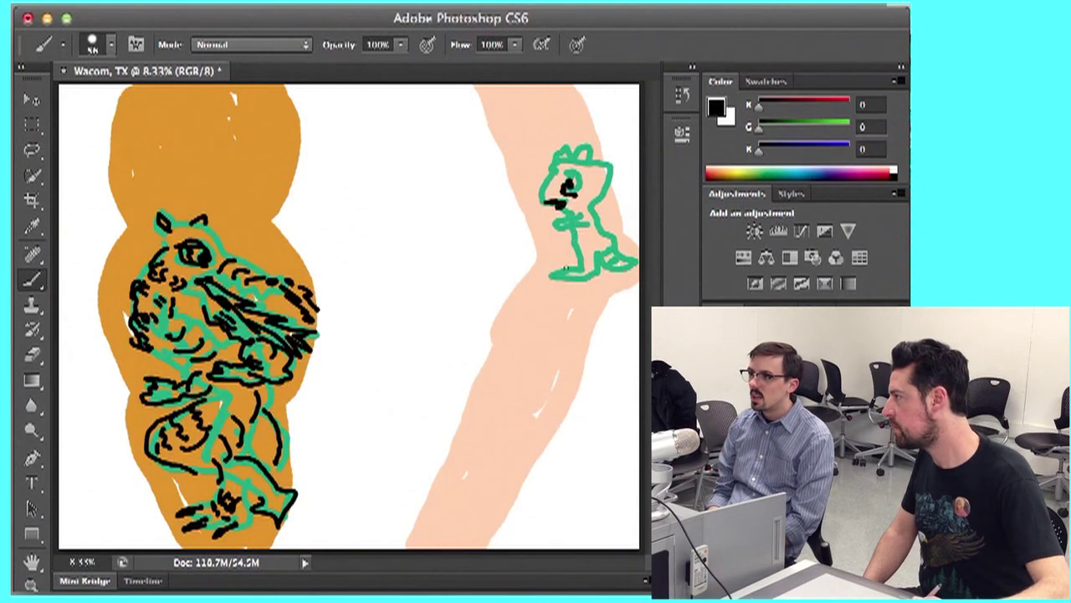
left_click_drag(554, 275, 543, 281)
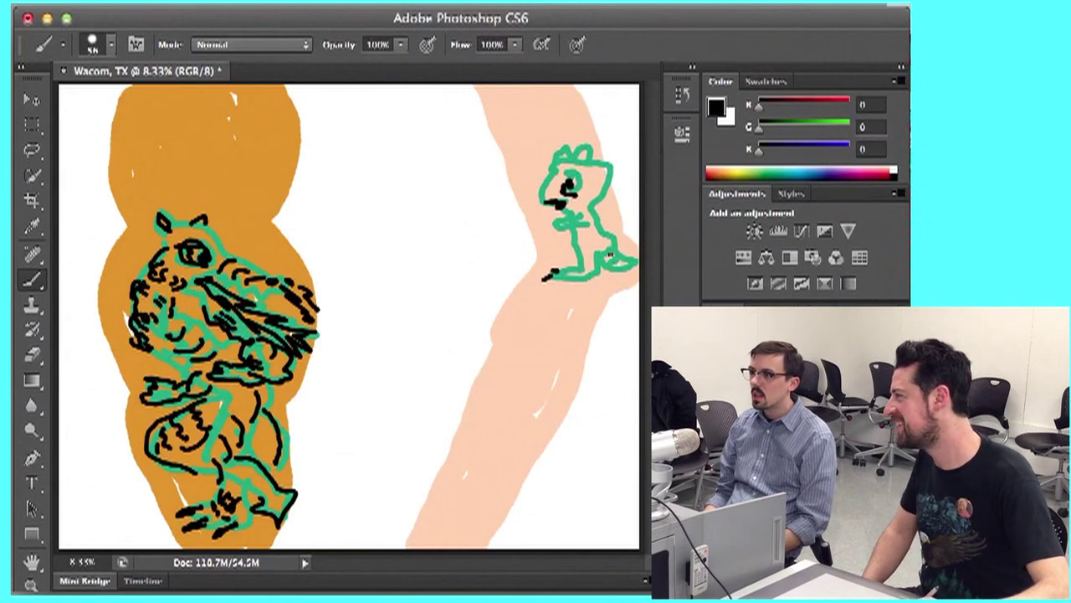
left_click_drag(608, 263, 617, 251)
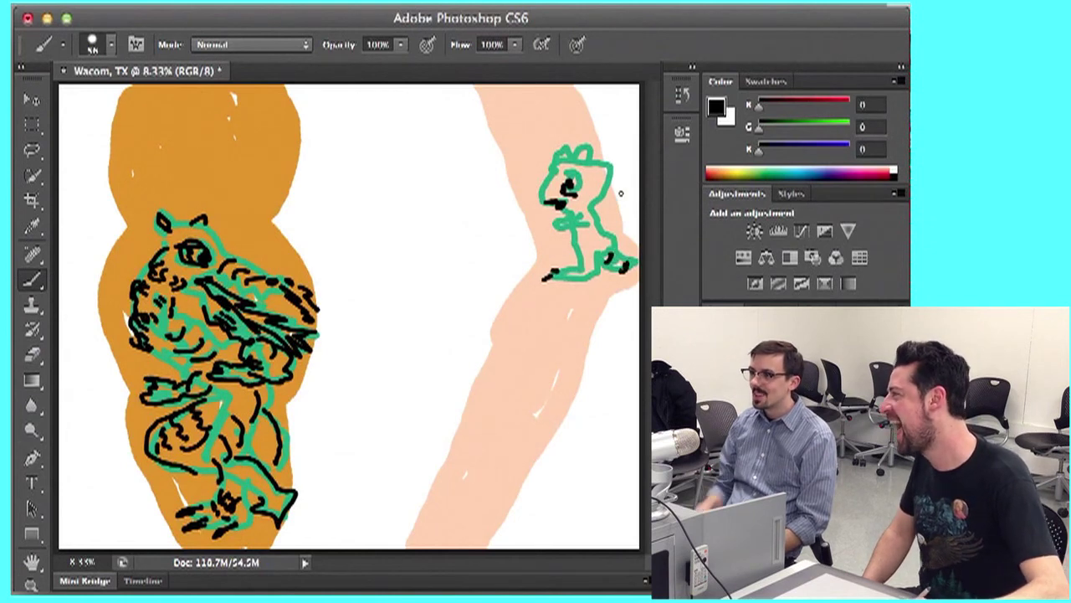